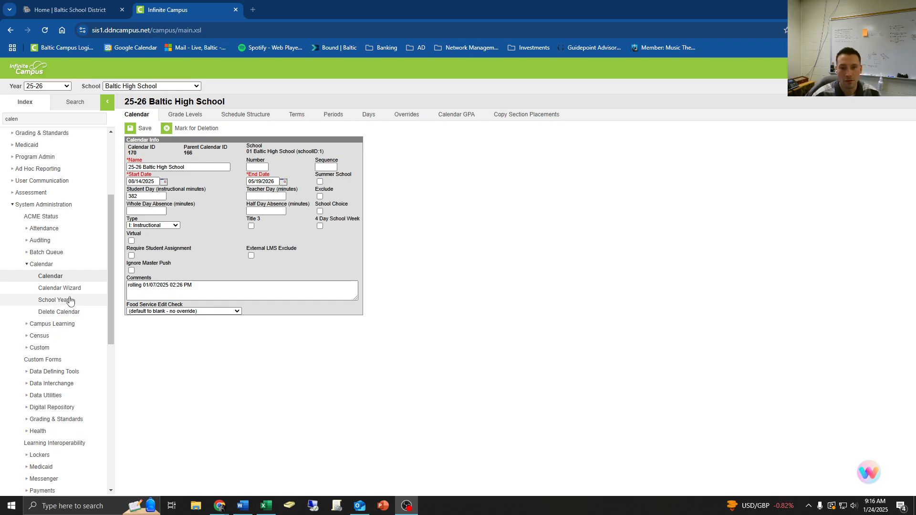
Open the School Years editor and view the details of the 24-25 school year.
left_click(55, 89)
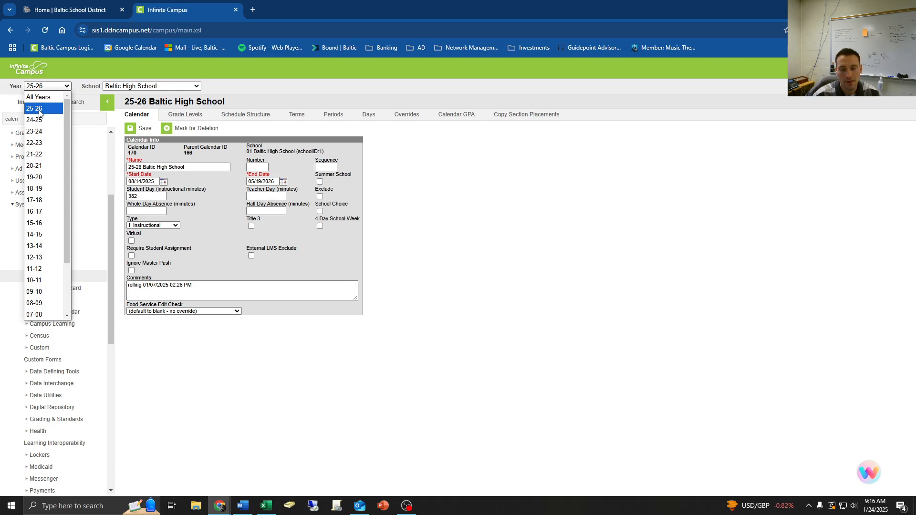
left_click(230, 428)
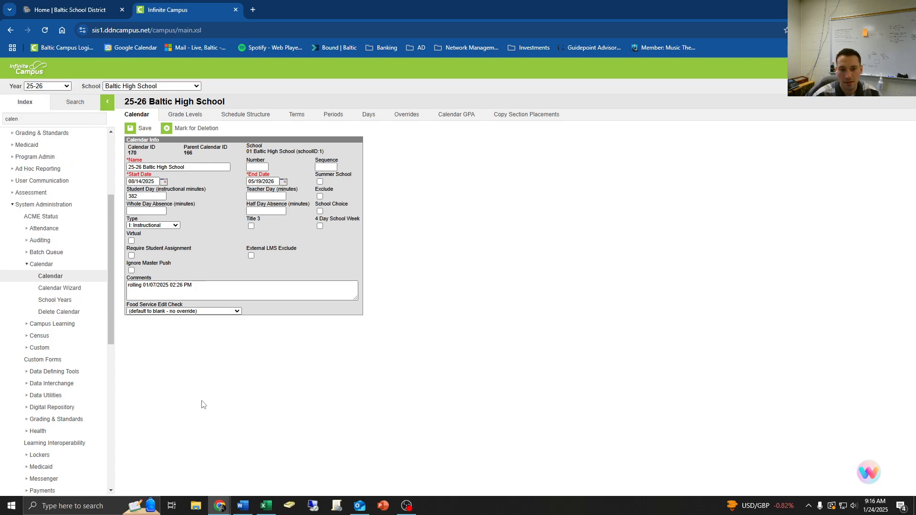
left_click(64, 300)
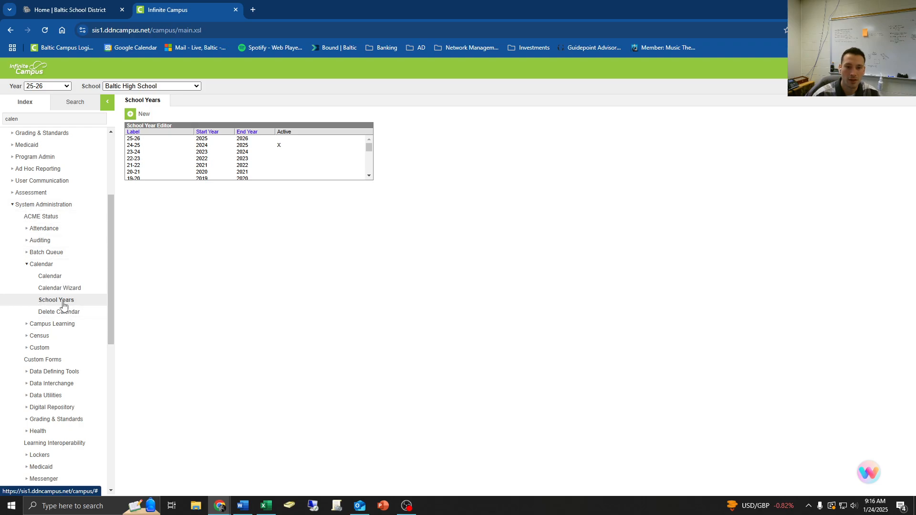
left_click(194, 146)
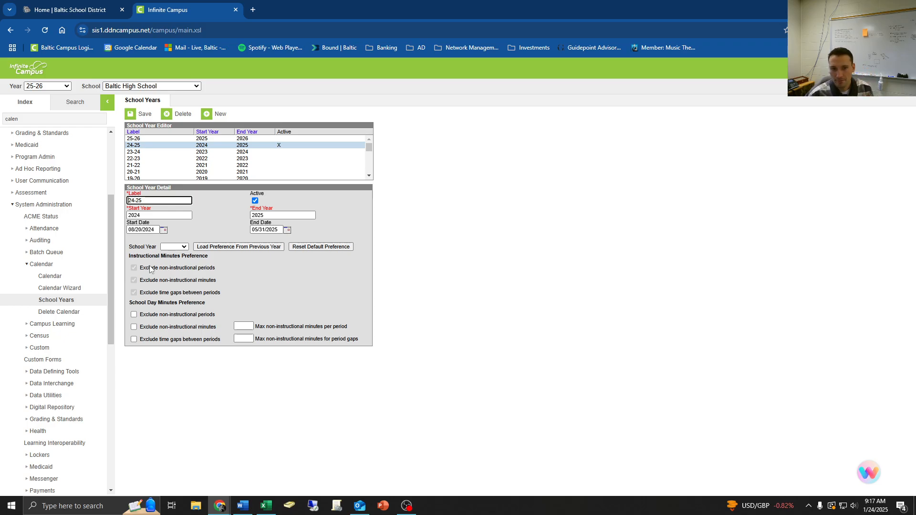
left_click(219, 116)
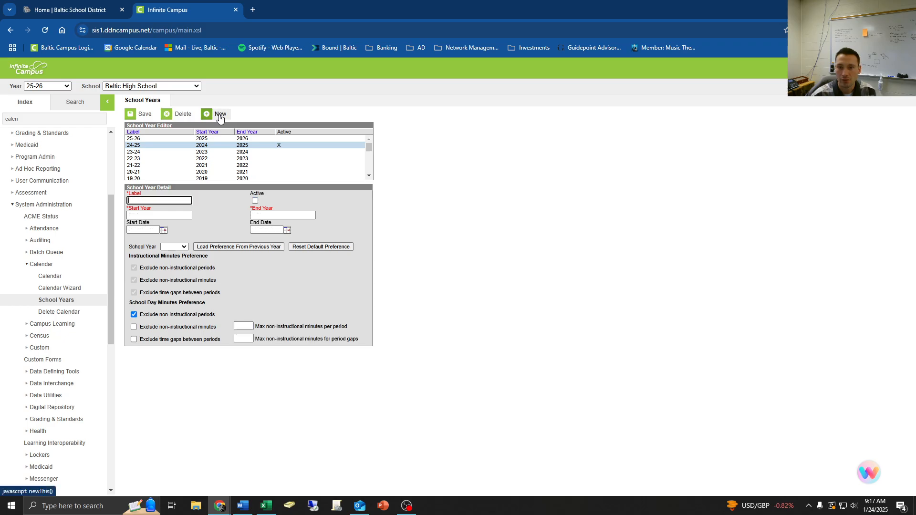
left_click(279, 160)
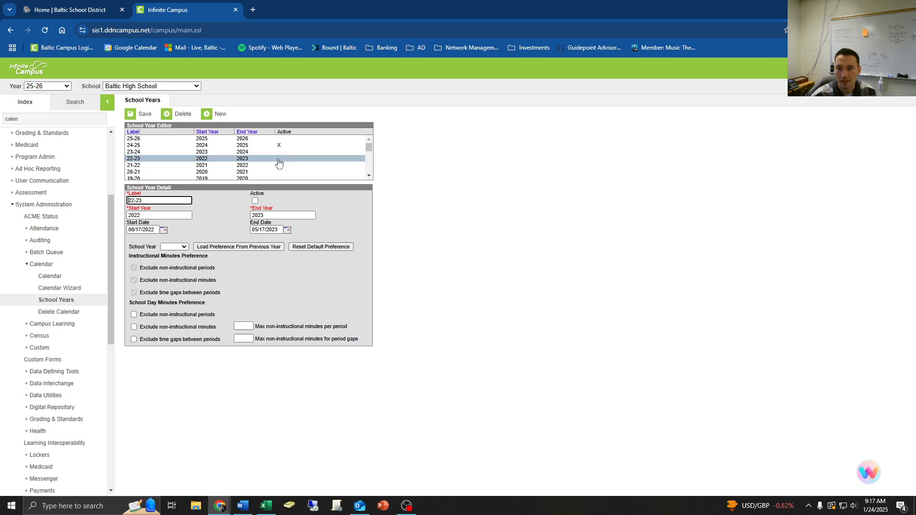
left_click(78, 300)
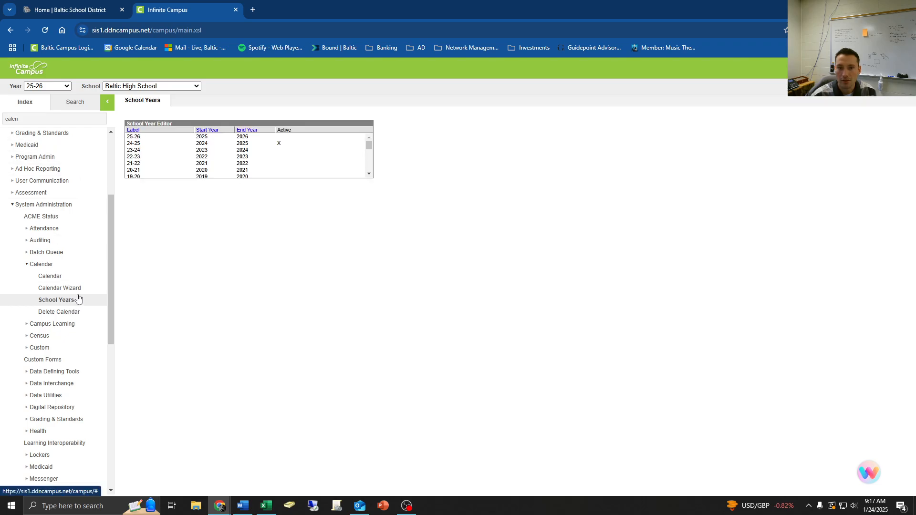
Examine the 24-25 and 25-26 school year records, including the start and end years of 25-26.
left_click(174, 146)
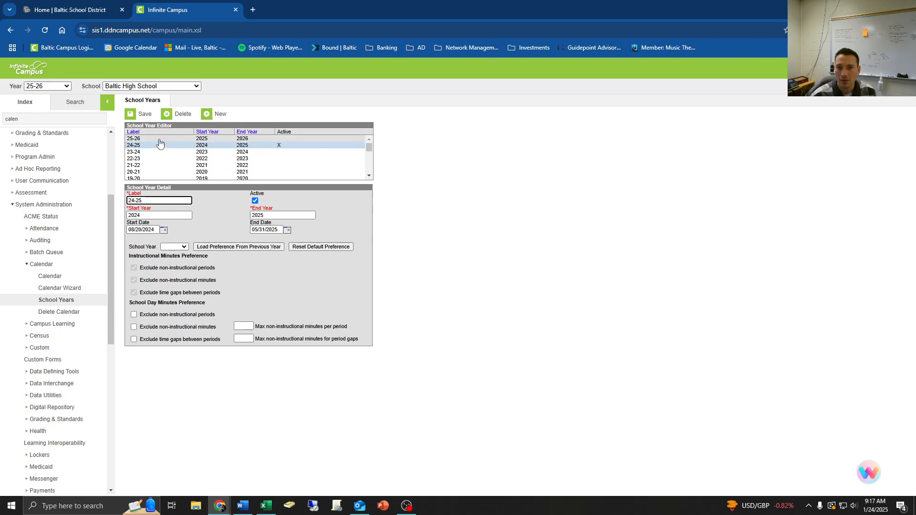
left_click(165, 139)
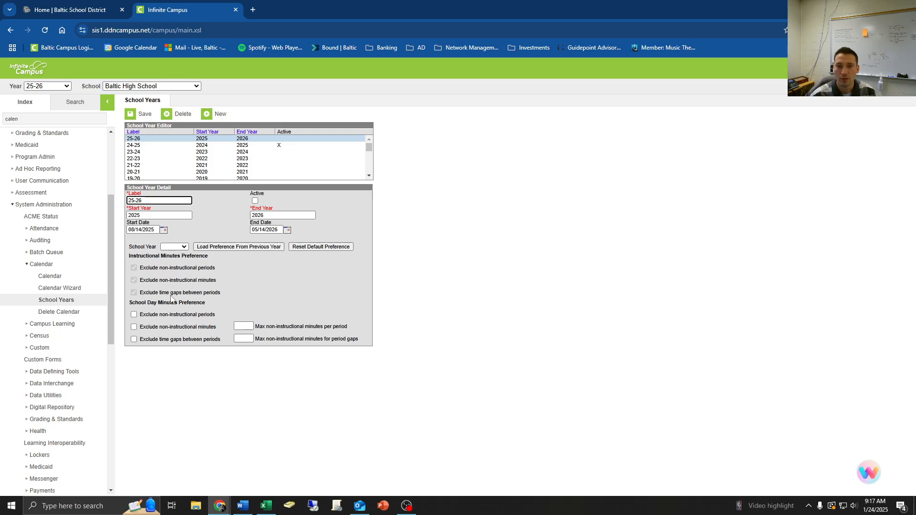
left_click(148, 215)
left_click(271, 216)
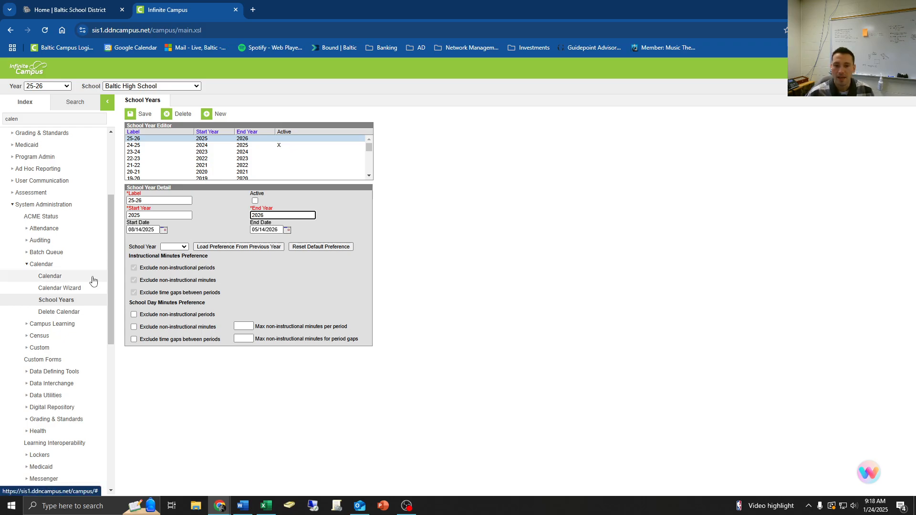
Open the Calendar Wizard and look through Baltic Elem's 25-26 calendars and the schedule options of 25-26 Baltic PK.
left_click(75, 294)
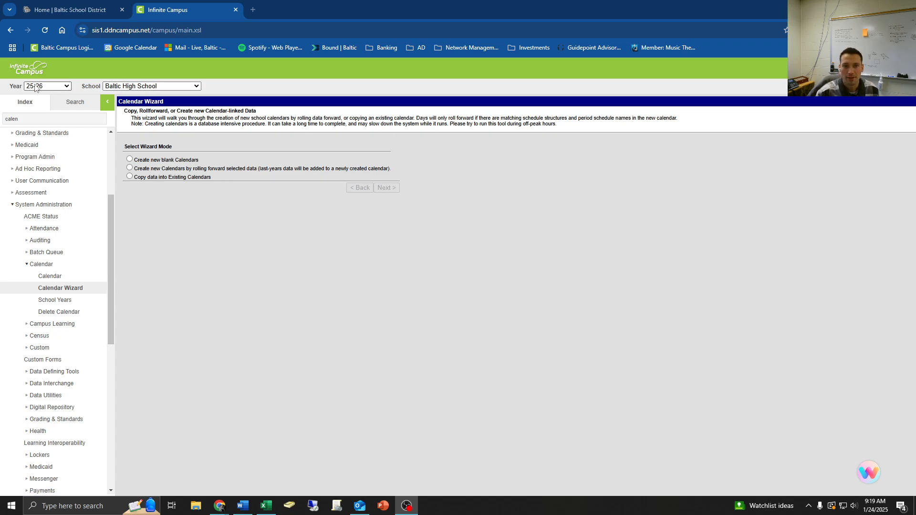
left_click(124, 86)
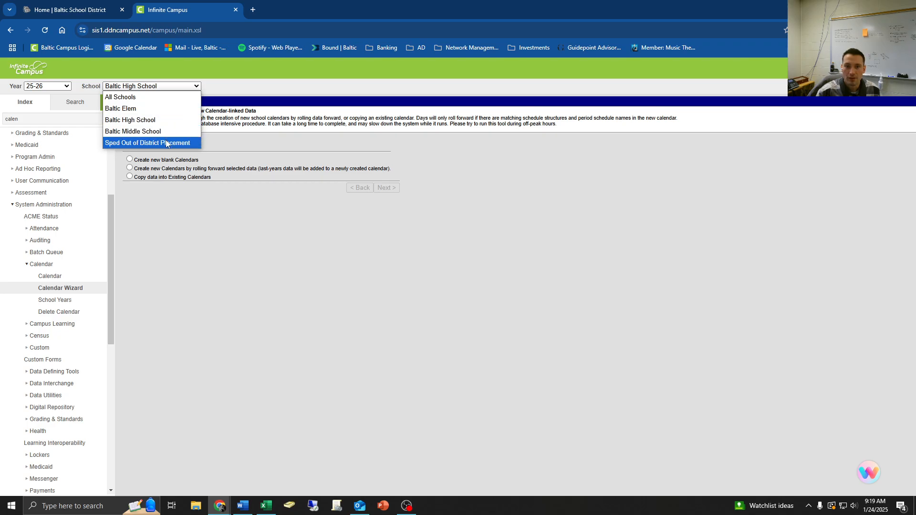
left_click(144, 113)
left_click(268, 87)
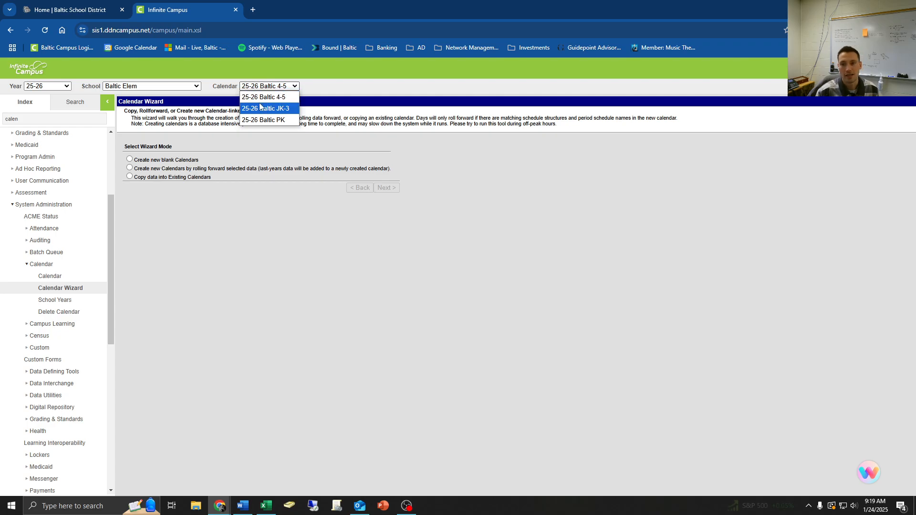
left_click(184, 88)
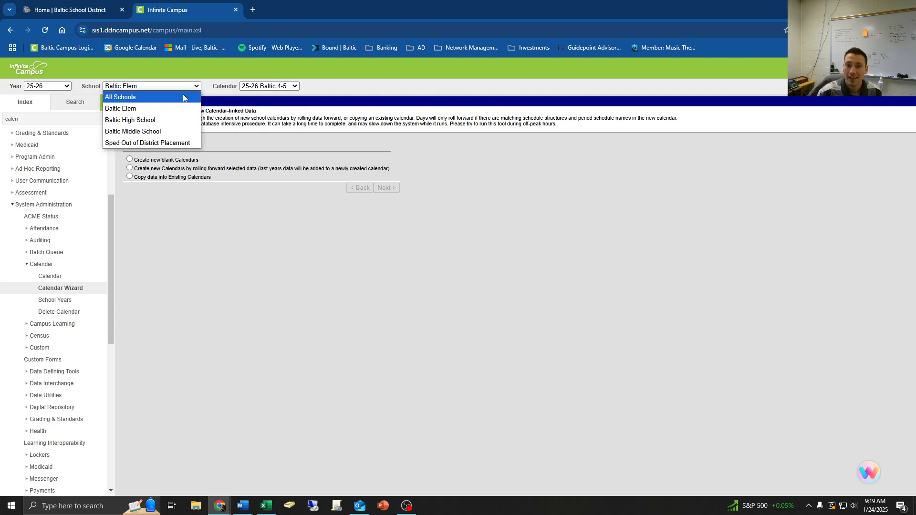
left_click(278, 87)
left_click(267, 120)
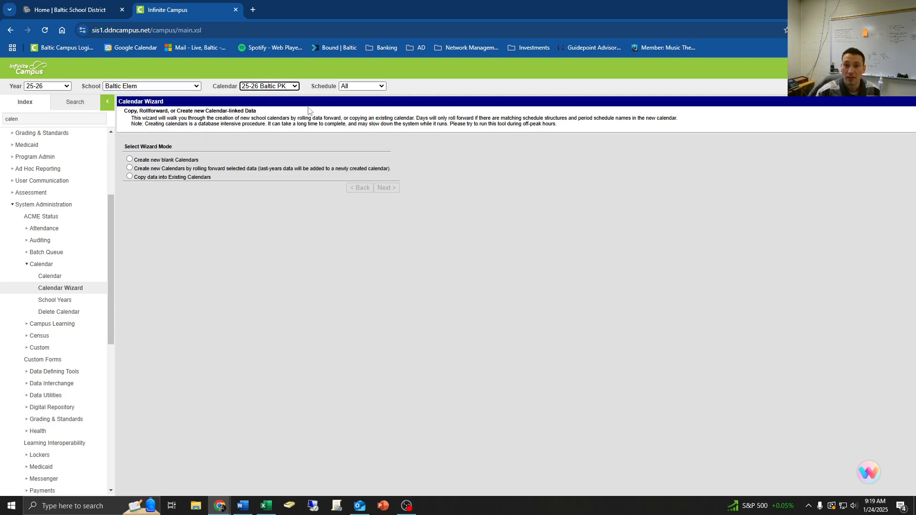
left_click(363, 89)
left_click(270, 87)
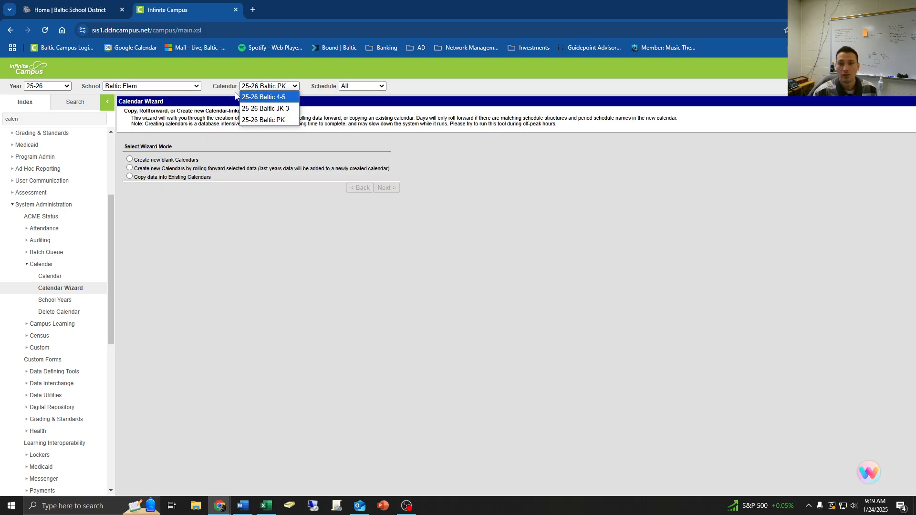
Set the school to All Schools and proceed with the wizard mode that creates new calendars by rolling forward selected data.
left_click(196, 86)
left_click(124, 94)
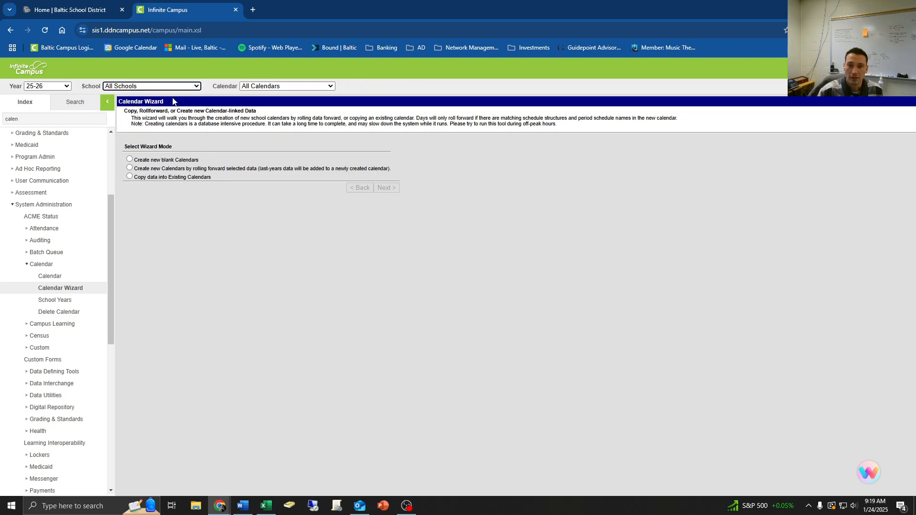
left_click(130, 168)
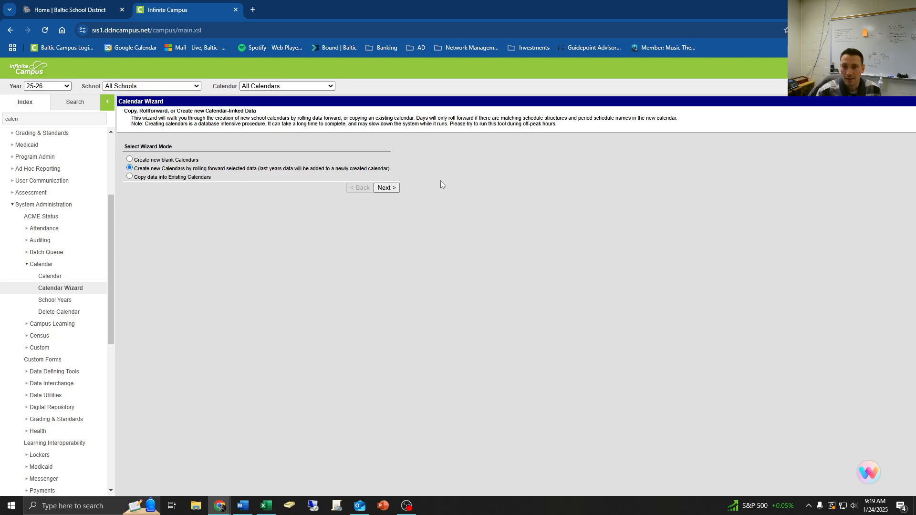
left_click(386, 188)
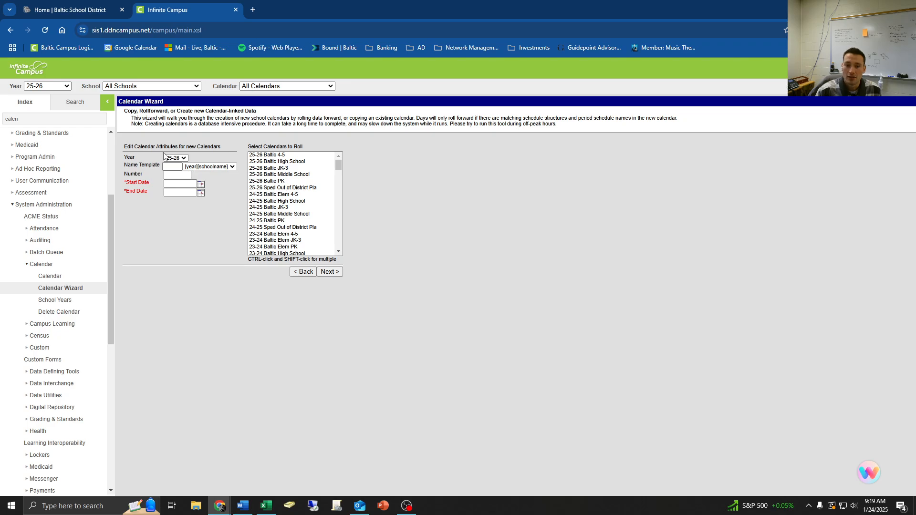
Set the new calendars' year to 25-26 and select all 24-25 calendars, from Baltic Elem 4-5 to Sped Out of District Pla, to roll.
left_click(177, 157)
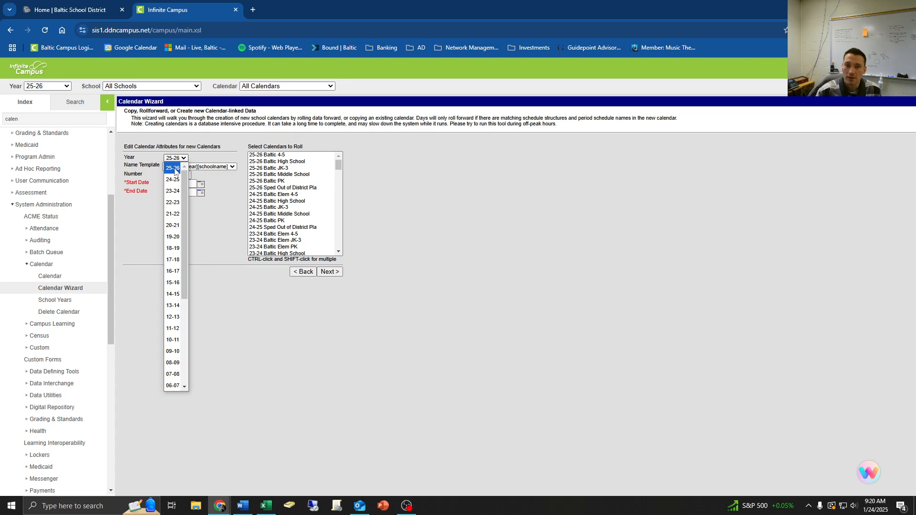
left_click(175, 169)
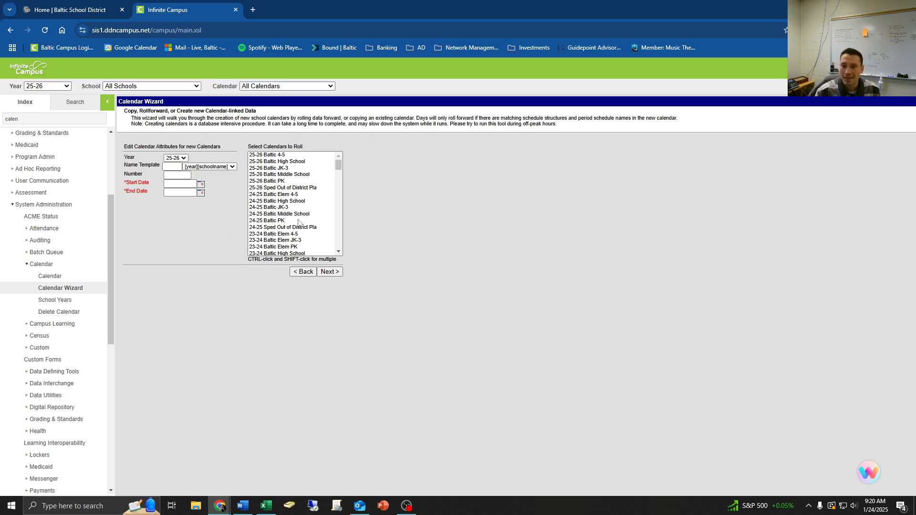
left_click(261, 195)
left_click_drag(269, 228, 271, 202)
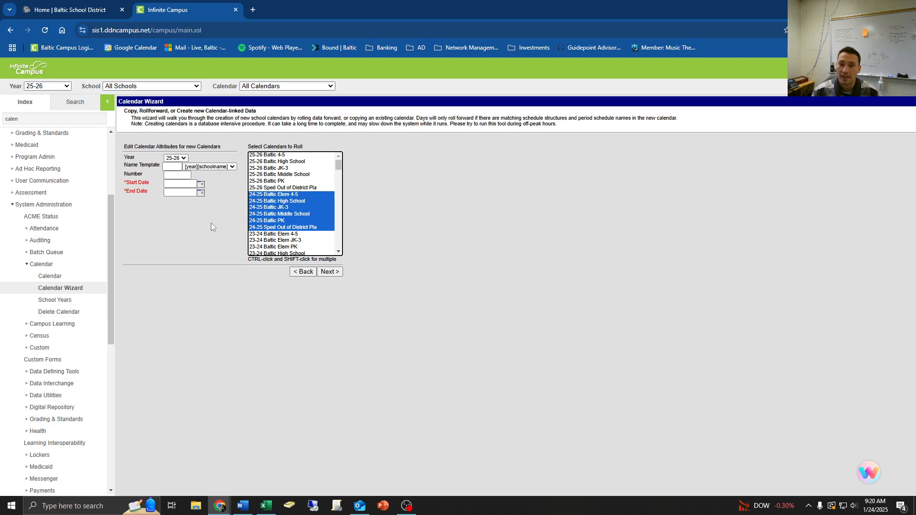
left_click(421, 213)
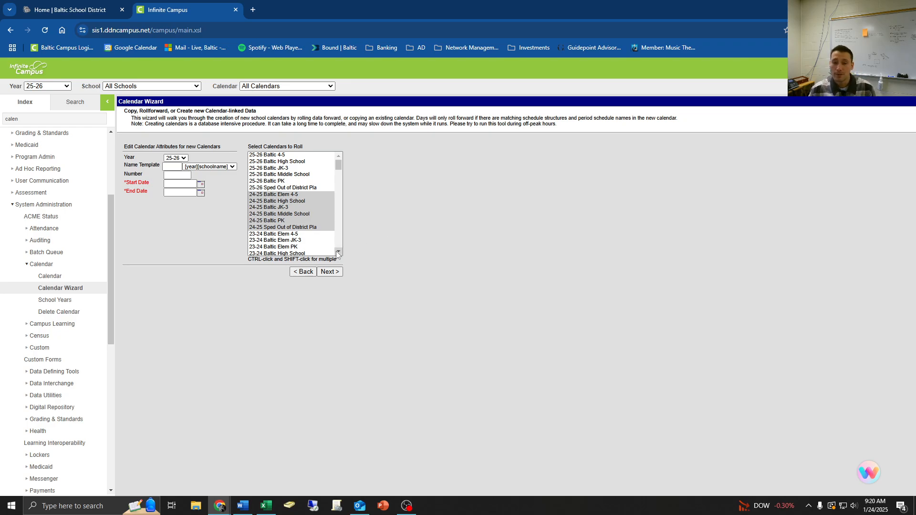
Open the Calendar tool for Baltic High School and view the 25-26 calendar information.
left_click(59, 279)
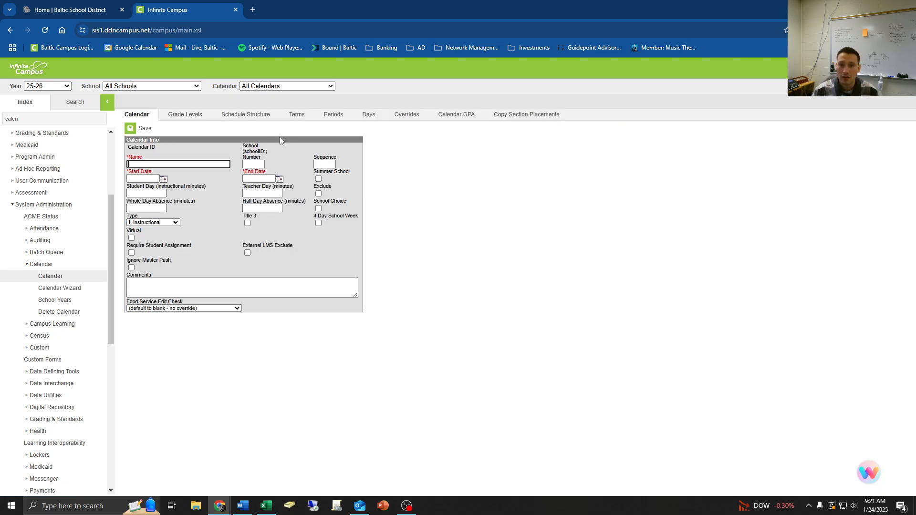
left_click(184, 87)
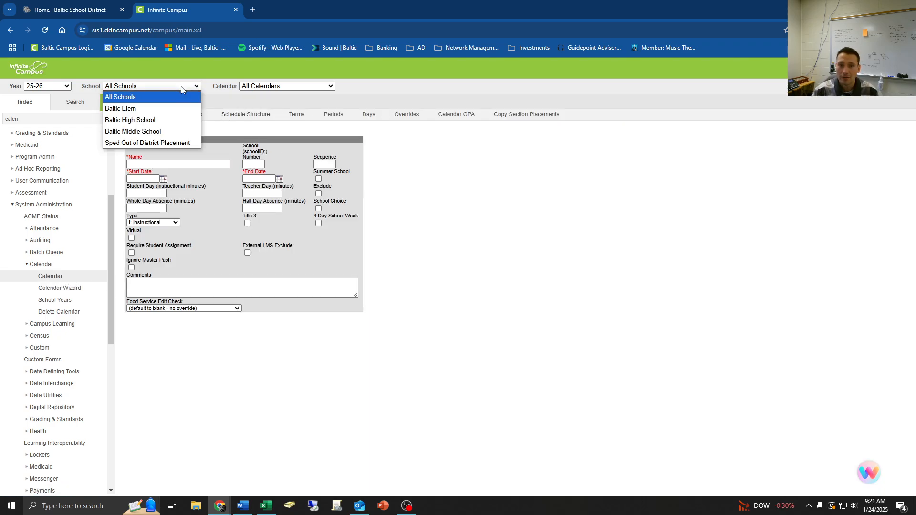
left_click(173, 119)
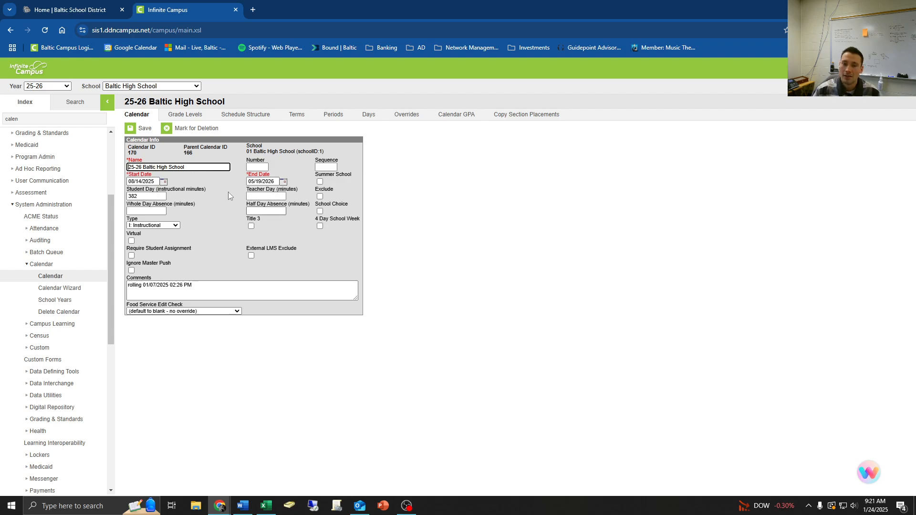
left_click(190, 117)
left_click(140, 116)
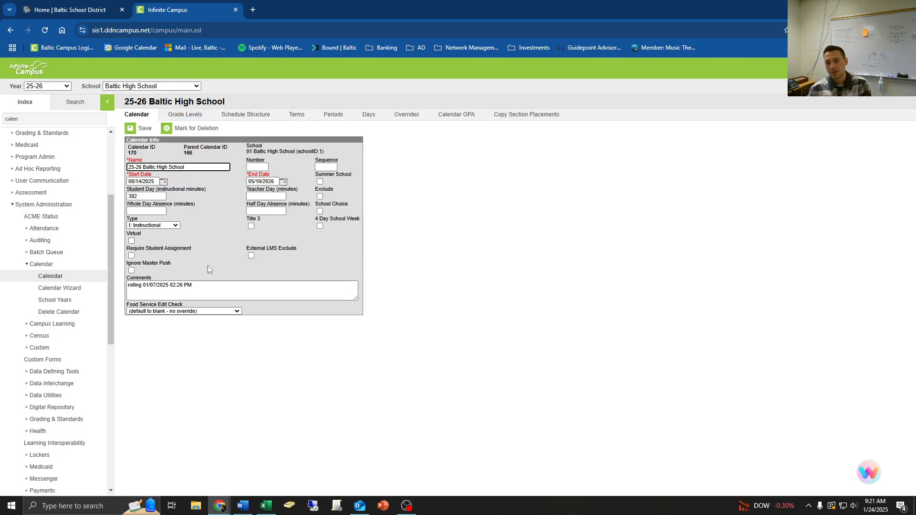
Examine the grade 09 details and the Main schedule structure of the 25-26 Baltic High School calendar.
left_click(188, 116)
left_click(164, 153)
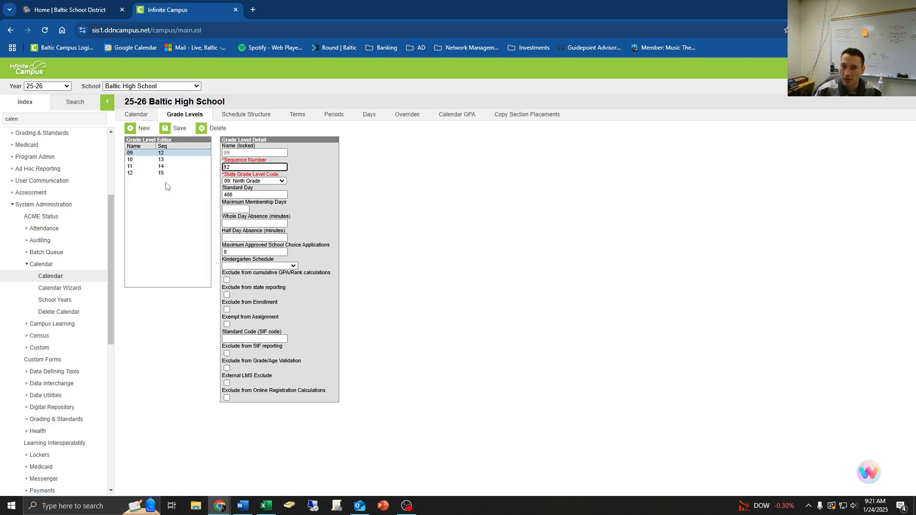
left_click(245, 115)
left_click(133, 152)
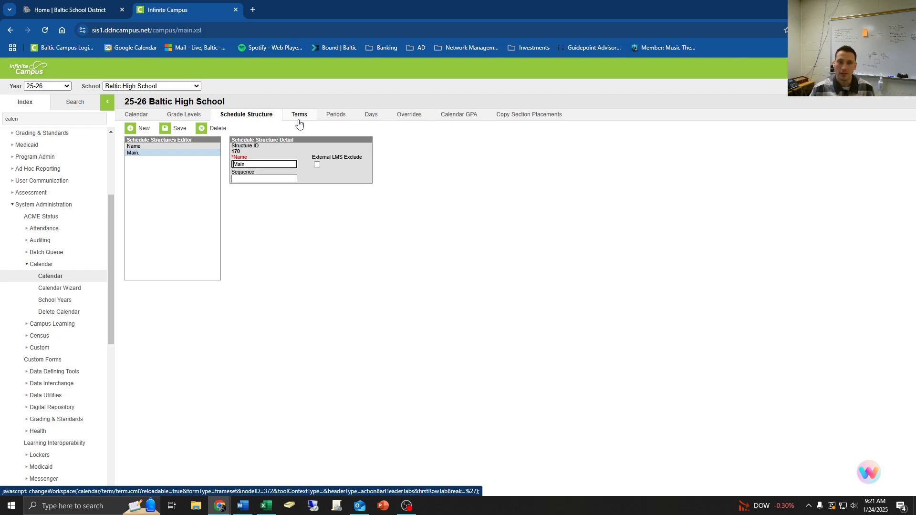
Switch to 24-25 to examine Baltic High School's Main schedule structure and grade 09 details, and return to the 25-26 year.
left_click(48, 86)
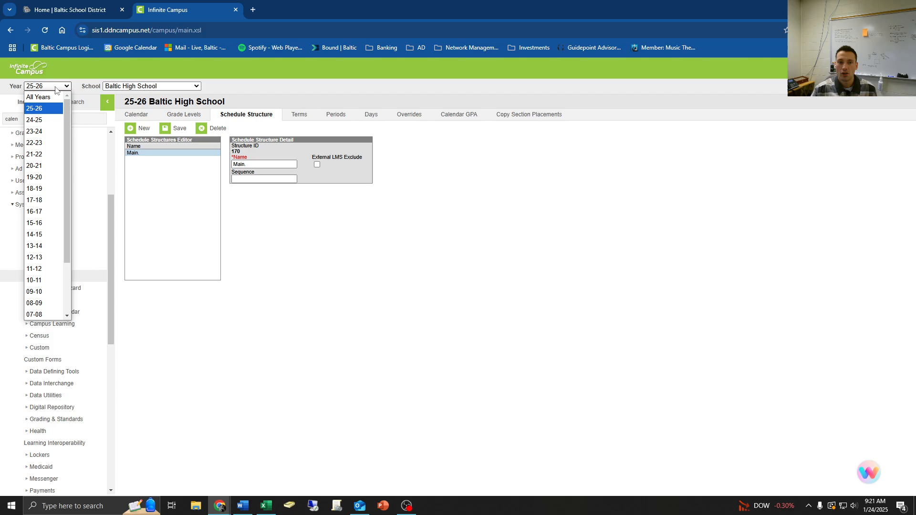
left_click(46, 120)
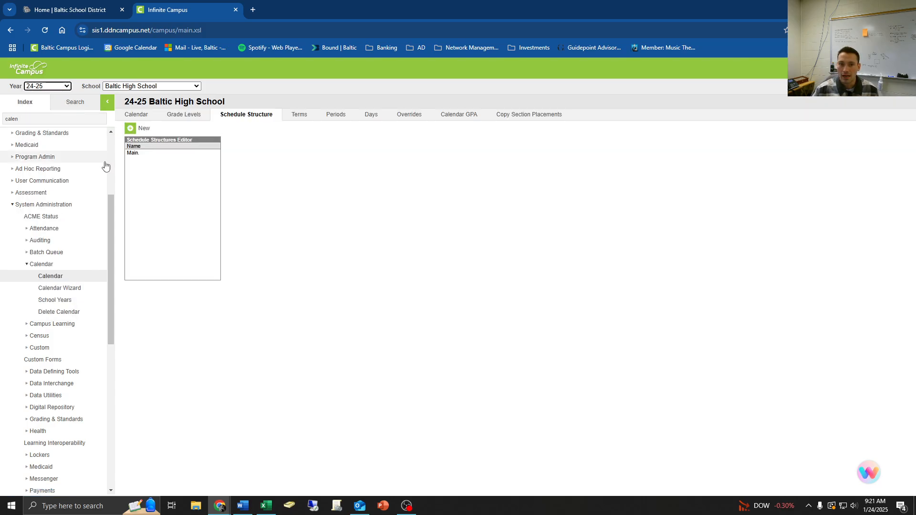
left_click(157, 154)
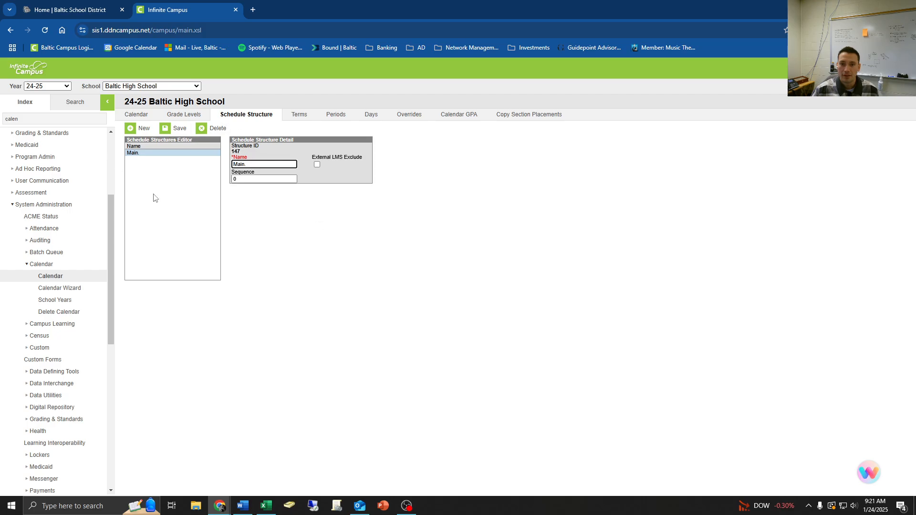
left_click(184, 115)
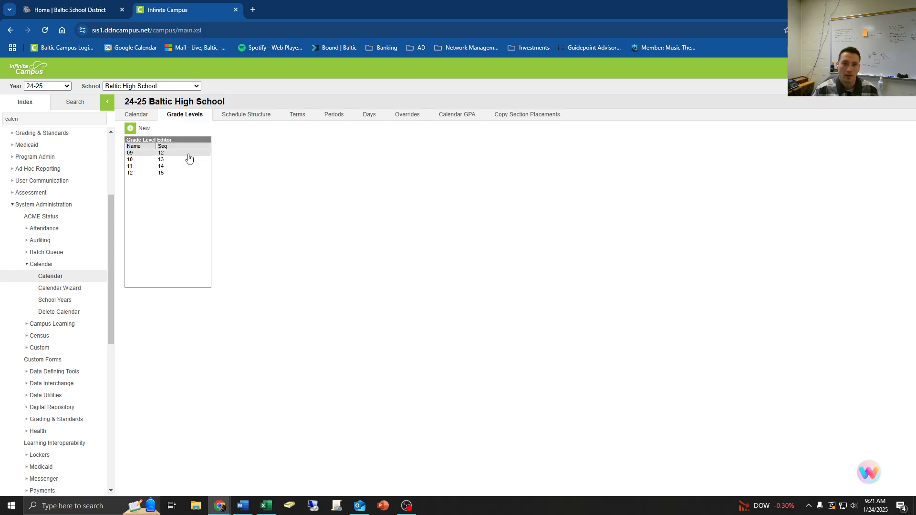
left_click(188, 154)
left_click(48, 86)
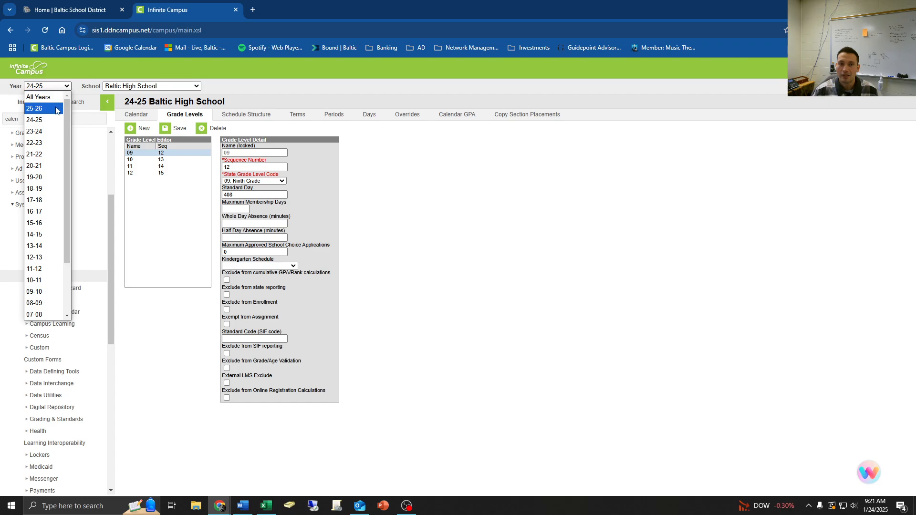
left_click(50, 113)
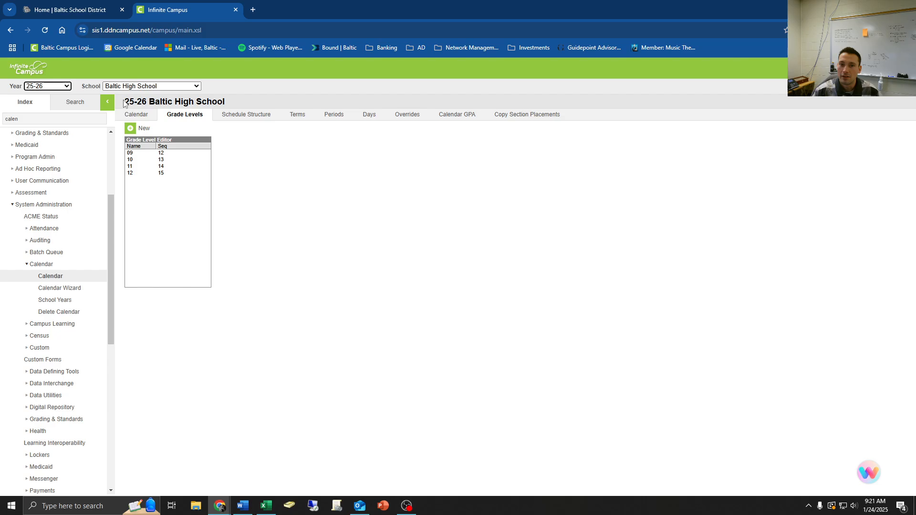
Review the Semesters term dates and the Regular Day period schedule of the 25-26 Baltic High School calendar.
mouse_move(124, 101)
left_mouse_down()
mouse_move(218, 102)
mouse_move(125, 101)
left_mouse_up()
left_click(231, 107)
left_click(144, 99)
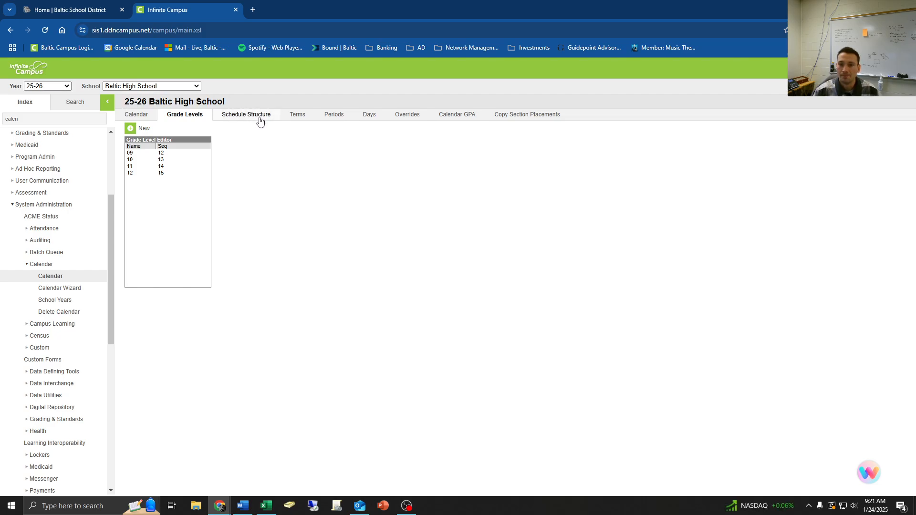
left_click(293, 118)
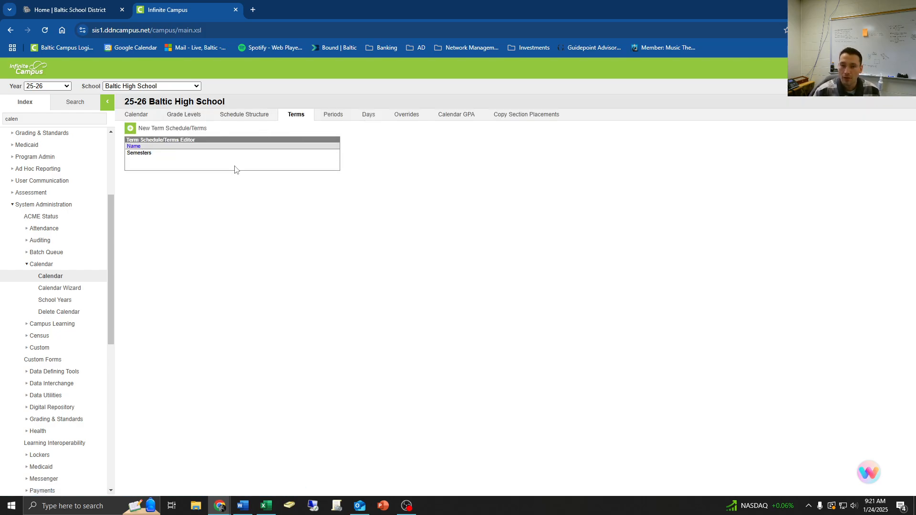
left_click(265, 118)
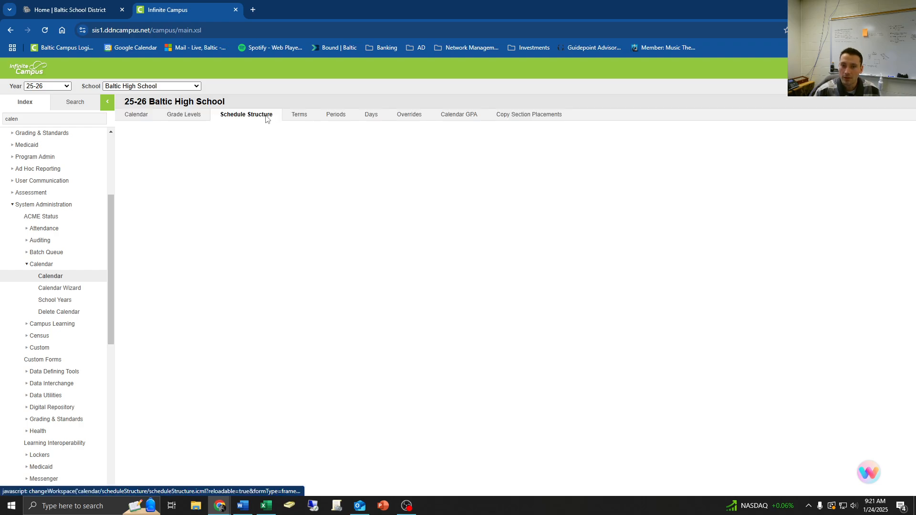
left_click(301, 118)
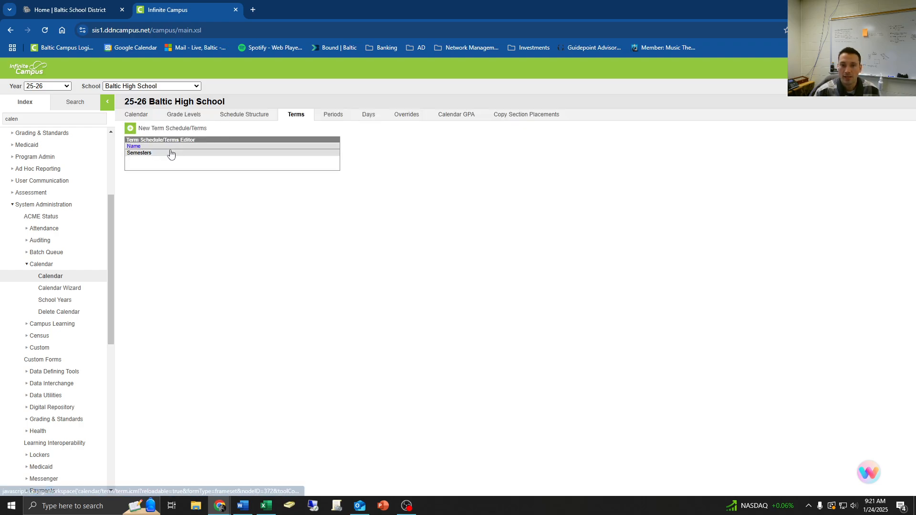
left_click(167, 153)
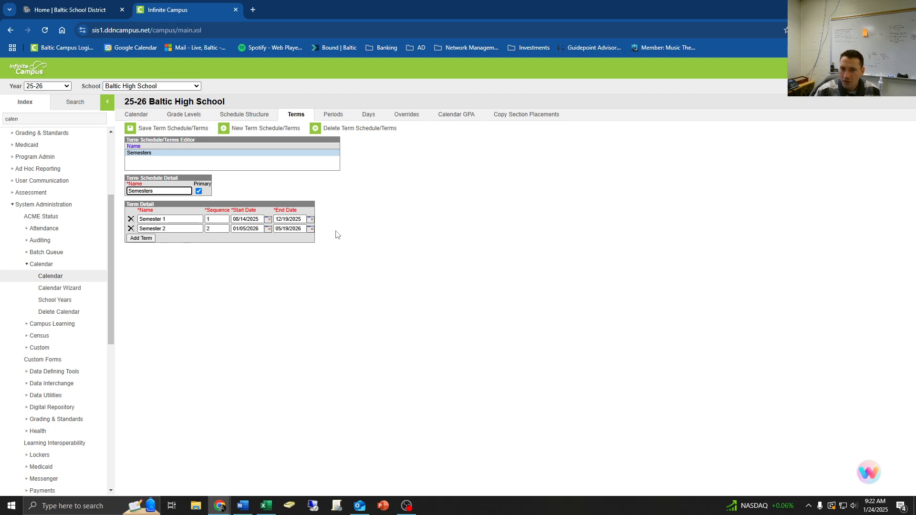
left_click(333, 115)
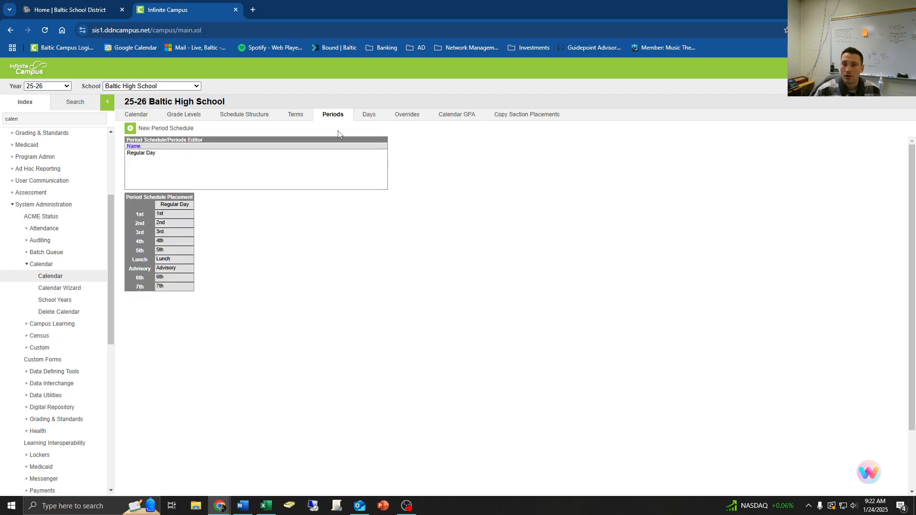
left_click(186, 152)
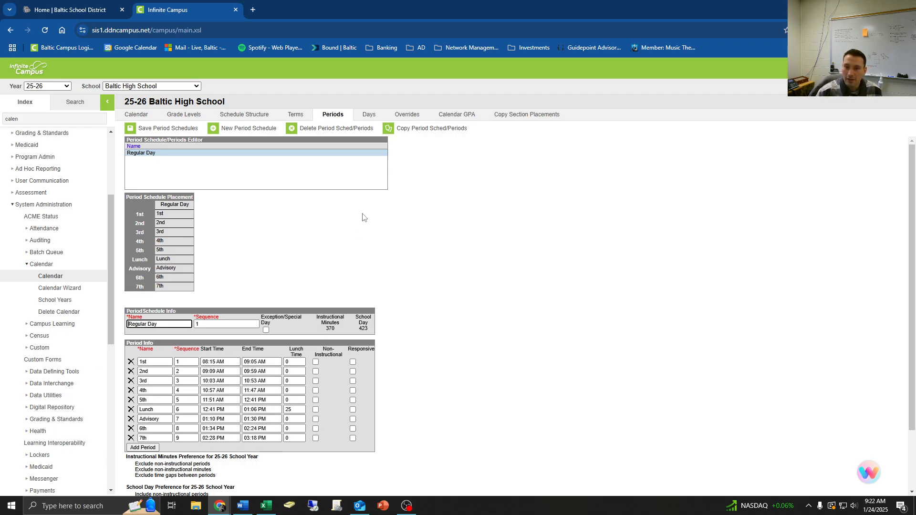
View the Day Reset options for the 25-26 Baltic High School calendar days and return to the calendar information.
left_click(369, 114)
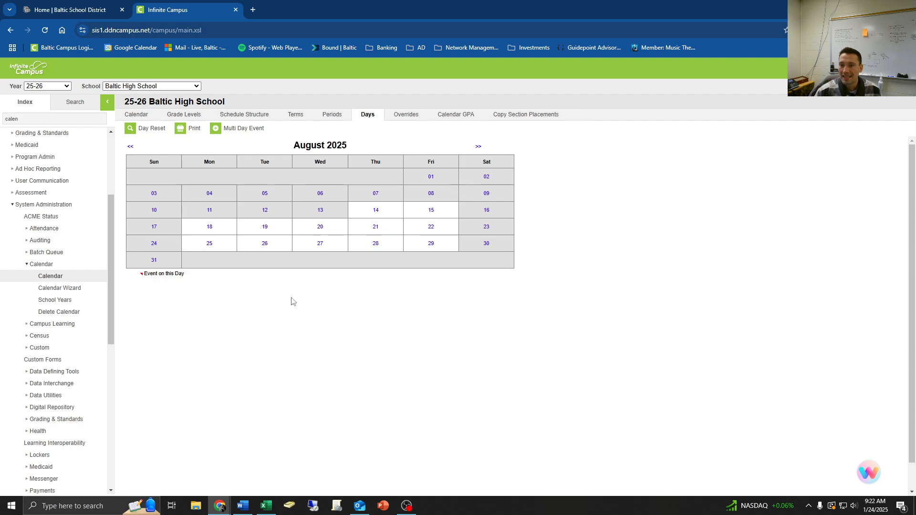
left_click(147, 130)
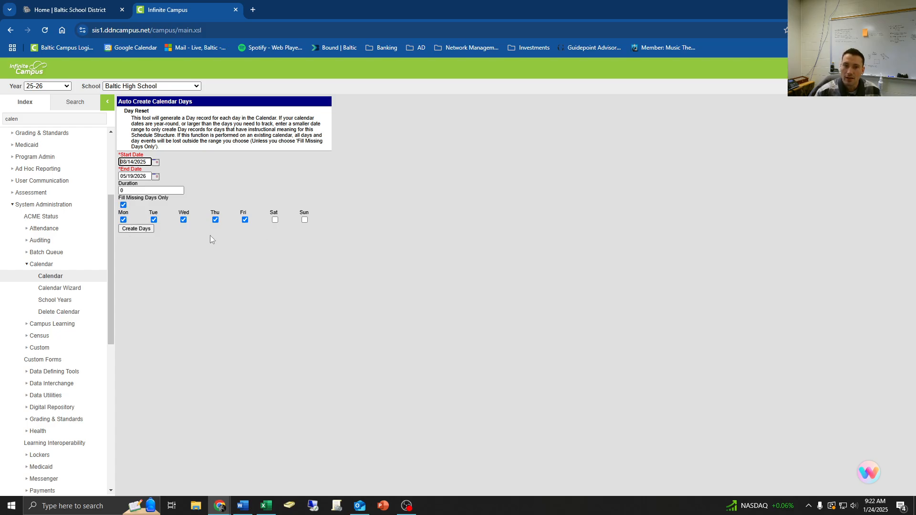
left_click(65, 276)
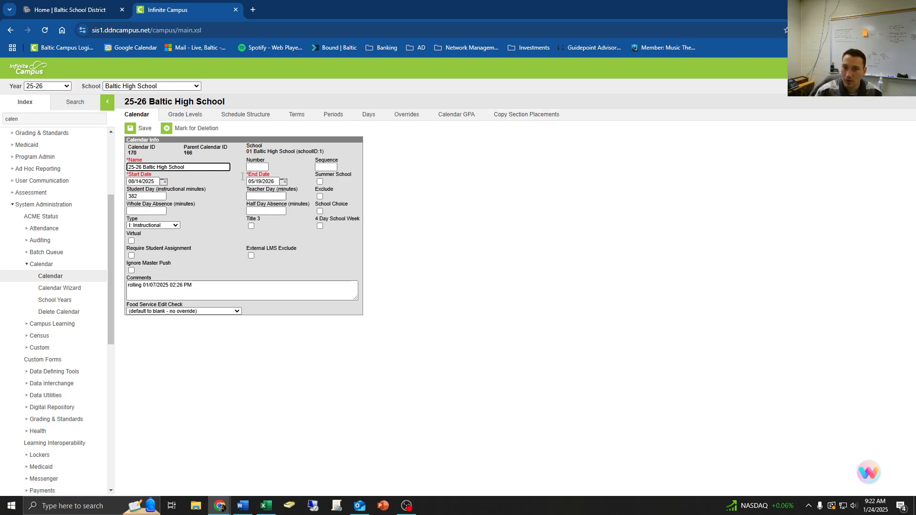
Switch to Baltic Middle School, view the Day Reset options for its 25-26 calendar days, and return to the calendar information.
left_click(152, 87)
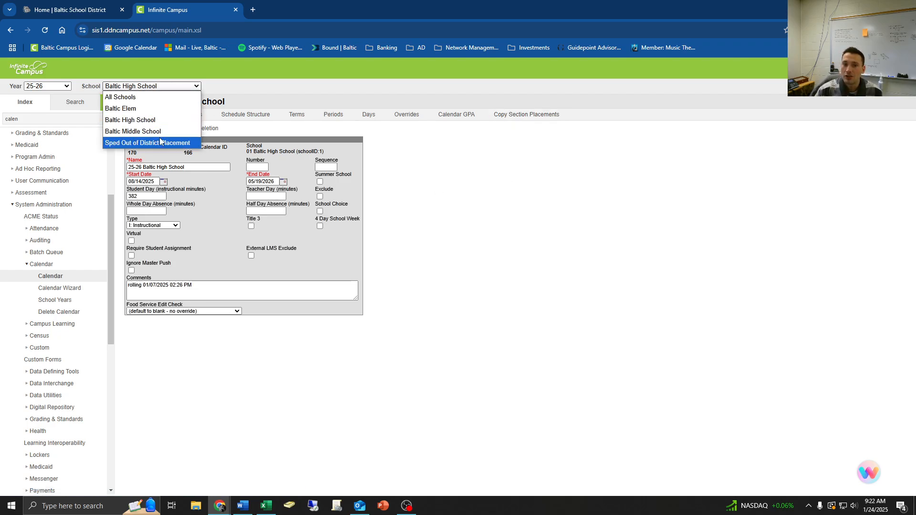
left_click(143, 131)
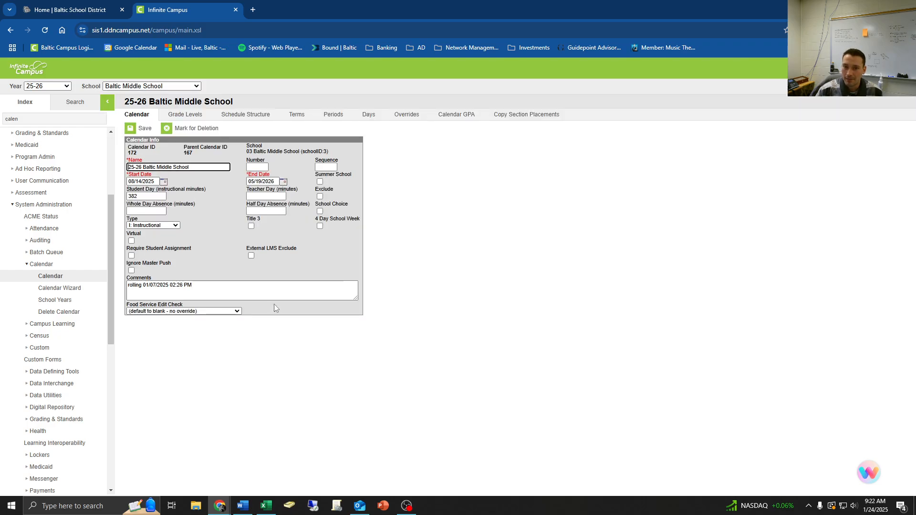
left_click(375, 116)
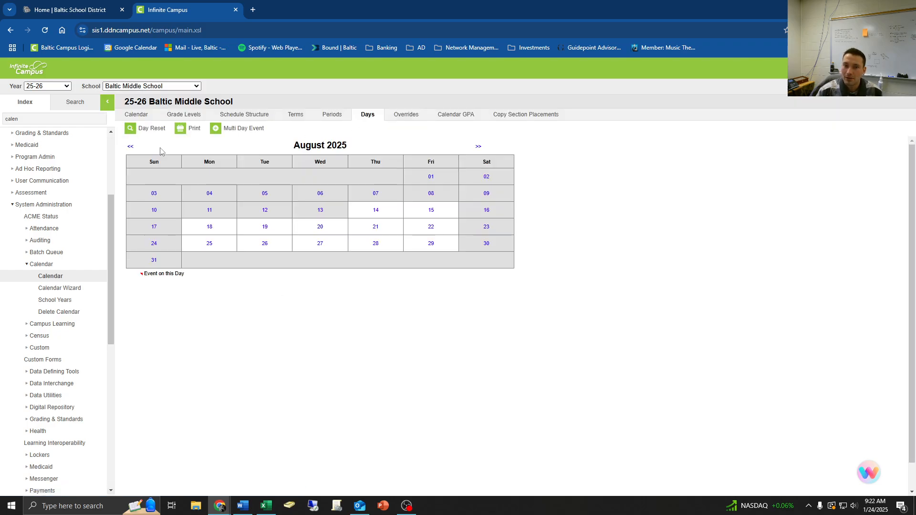
left_click(156, 136)
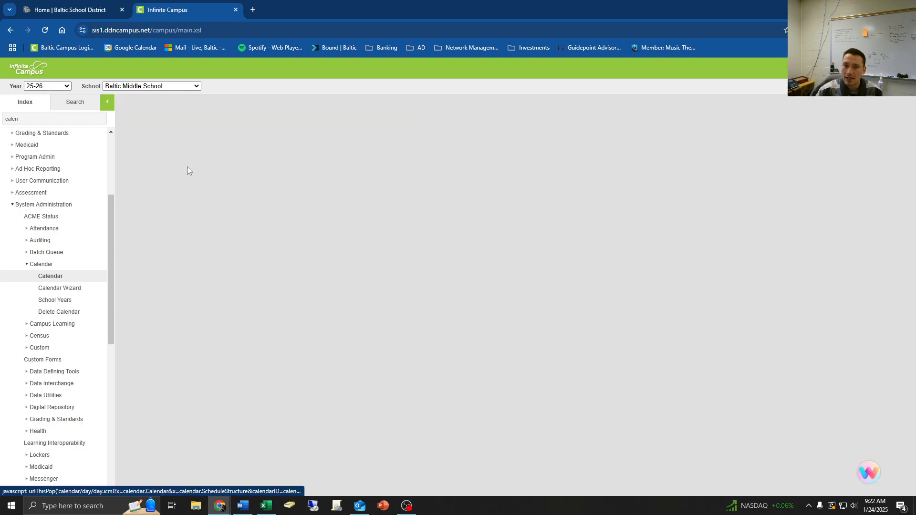
left_click(67, 276)
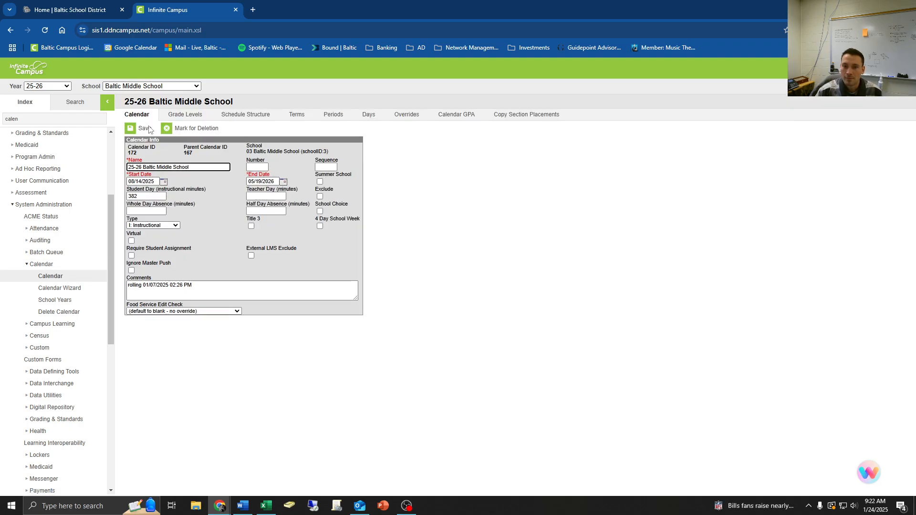
Find and open the Enrollment Roll Forward tool and set the school to Baltic High School.
left_click(95, 269)
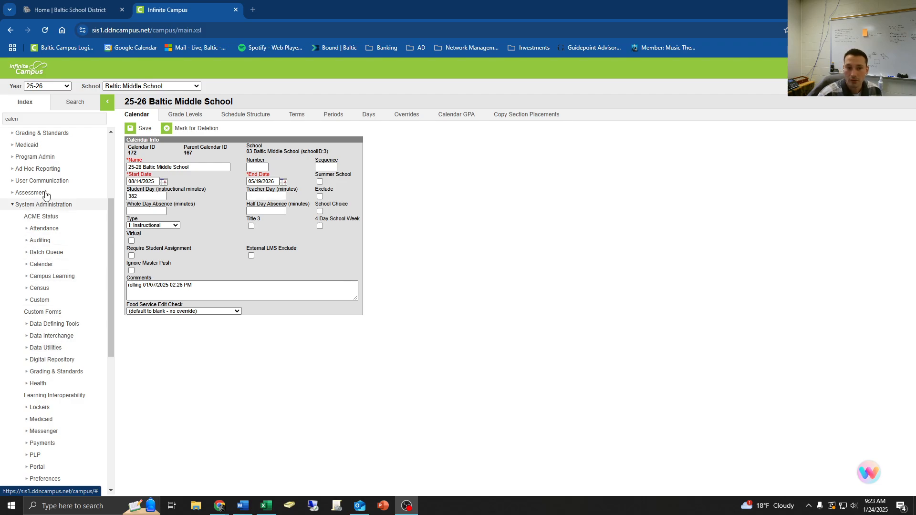
left_click(11, 119)
type("roll")
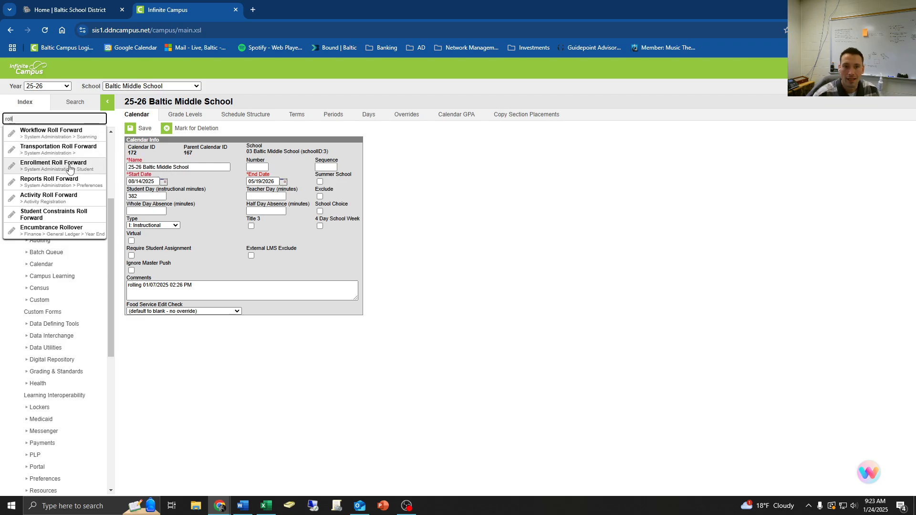
left_click(69, 168)
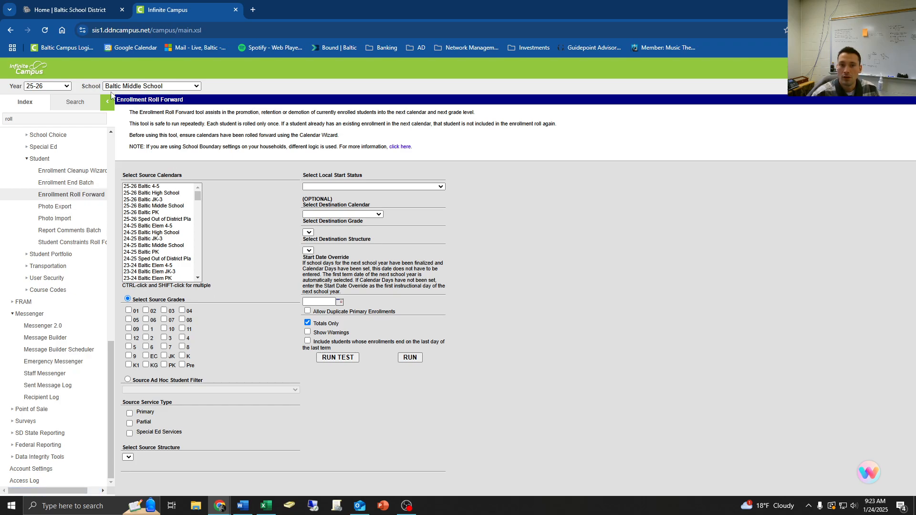
left_click(158, 86)
left_click(135, 124)
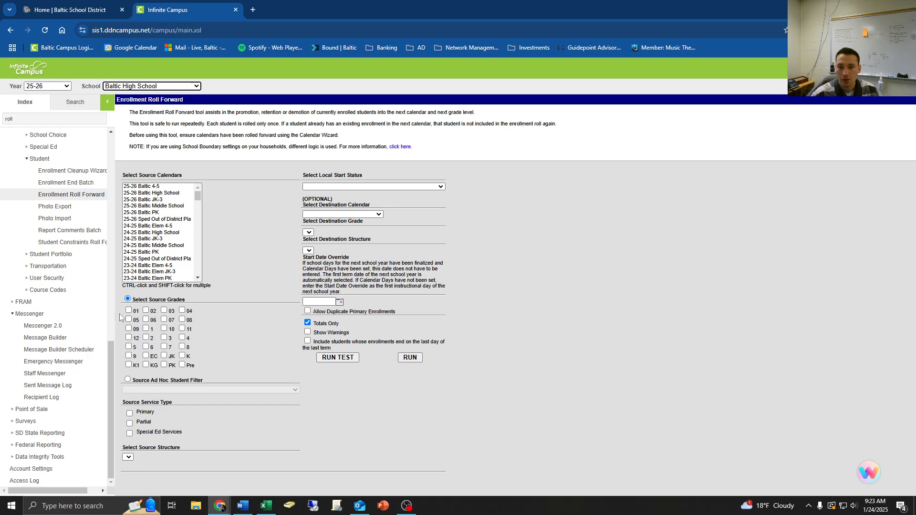
Select source grades 08, 09, 10 and 11 and include the Primary, Partial and Special Ed Services source service types.
left_click(181, 319)
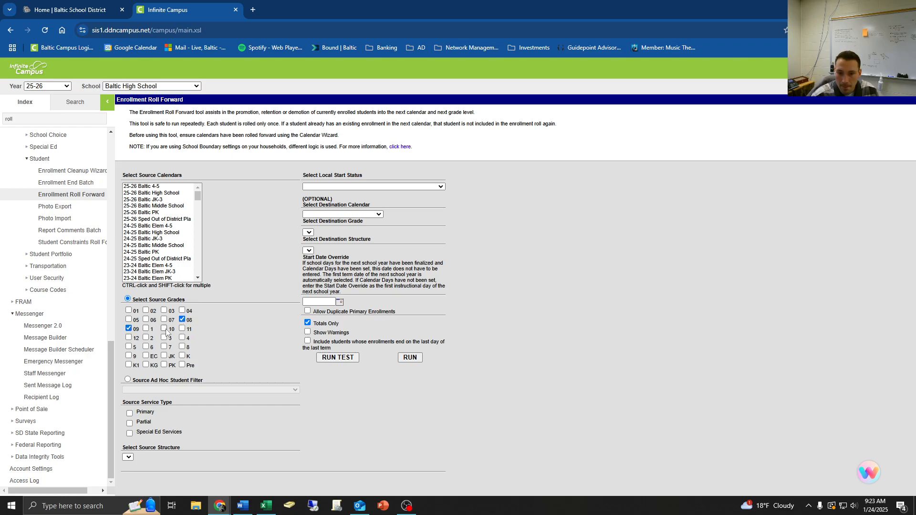
left_click(182, 329)
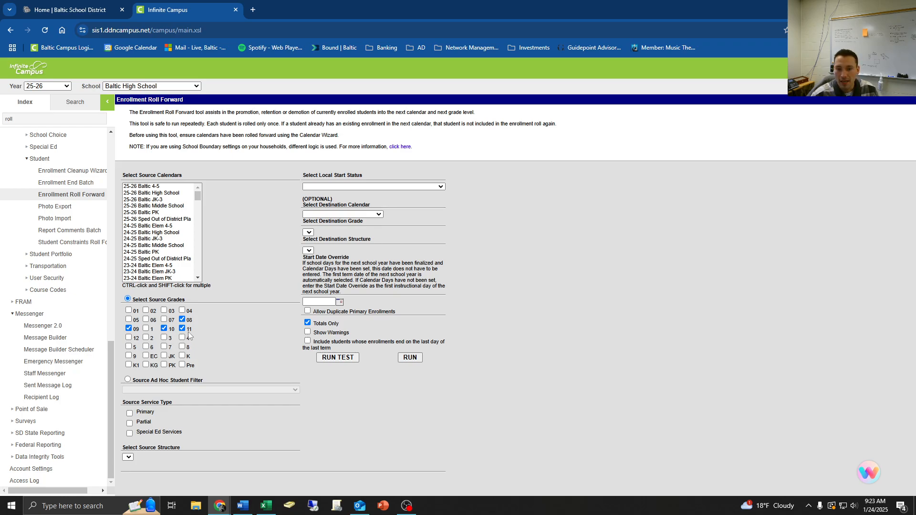
left_click(129, 413)
left_click(129, 424)
left_click(130, 433)
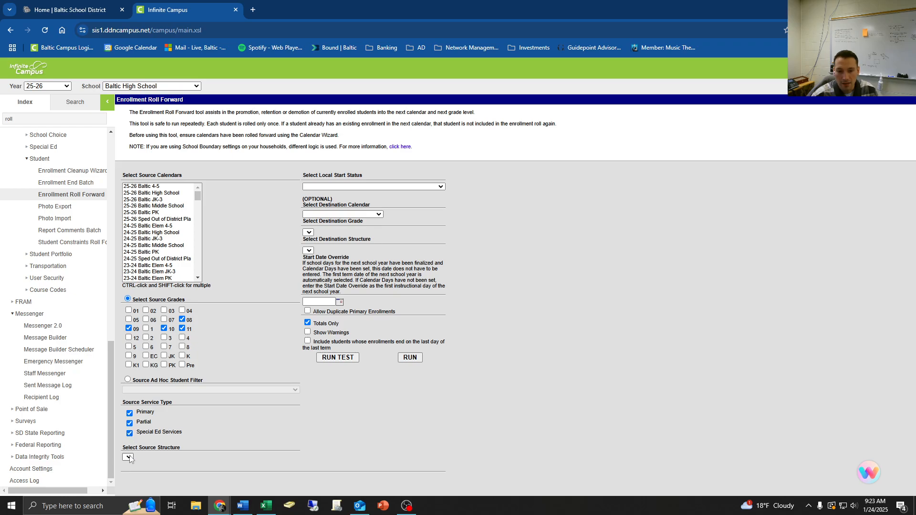
left_click(128, 457)
left_click(130, 432)
left_click(129, 458)
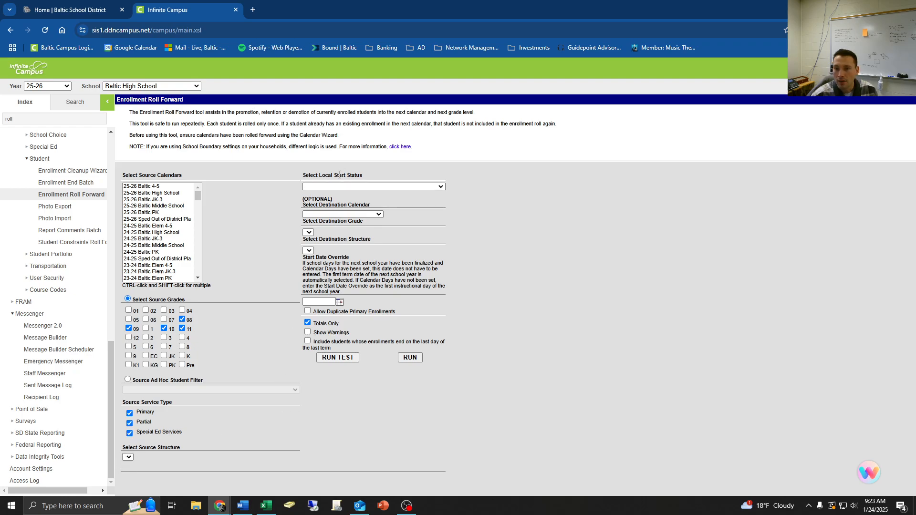
Set the local start status to 00: Current Student and the destination calendar to 25-26 Baltic High School.
left_click(327, 187)
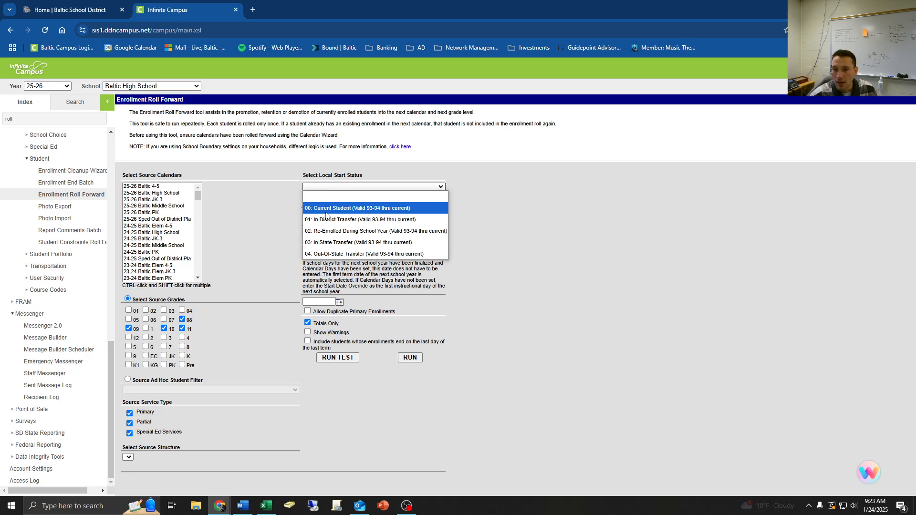
left_click(326, 209)
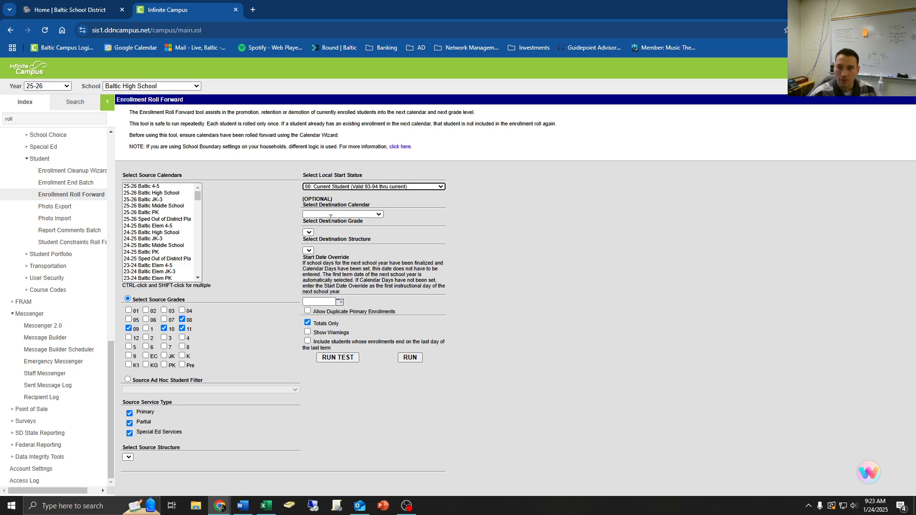
left_click(333, 215)
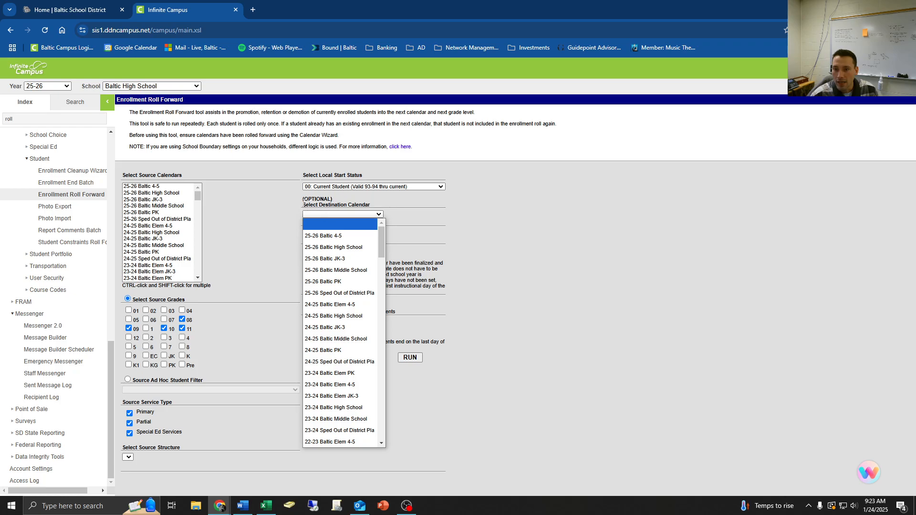
left_click(349, 252)
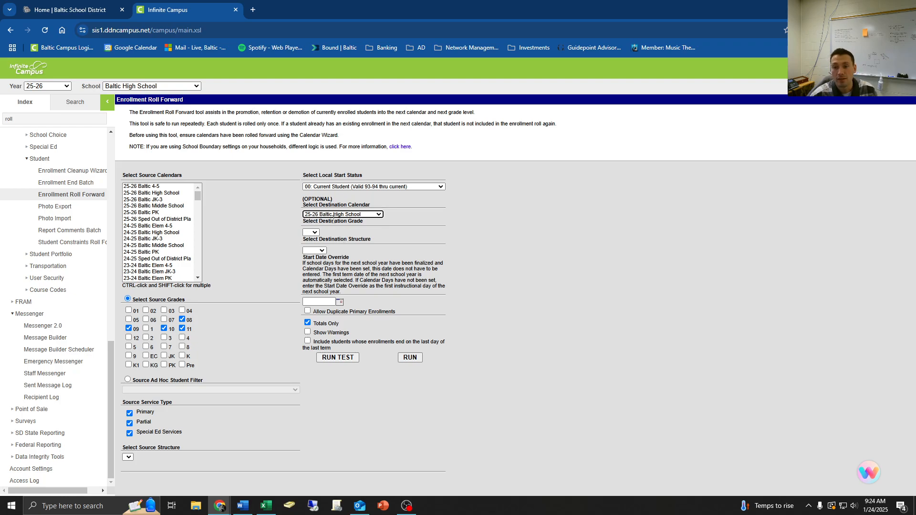
left_click(309, 232)
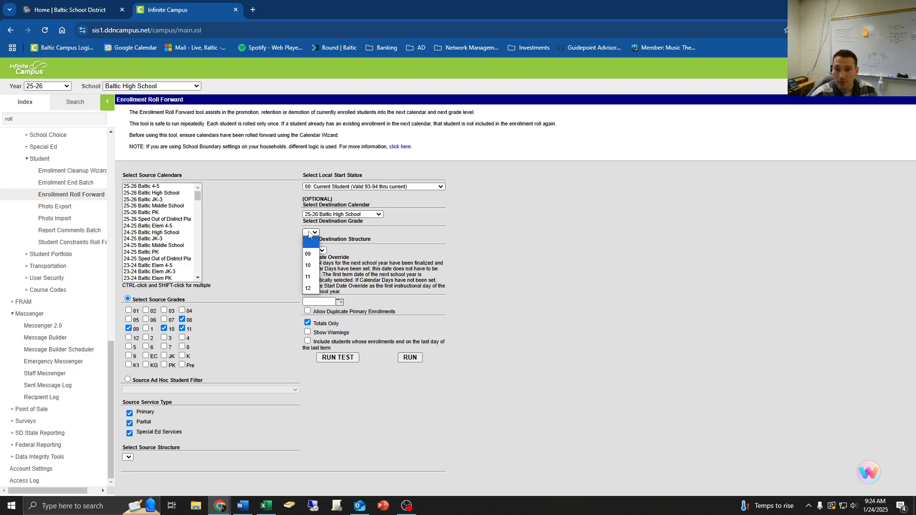
left_click(350, 238)
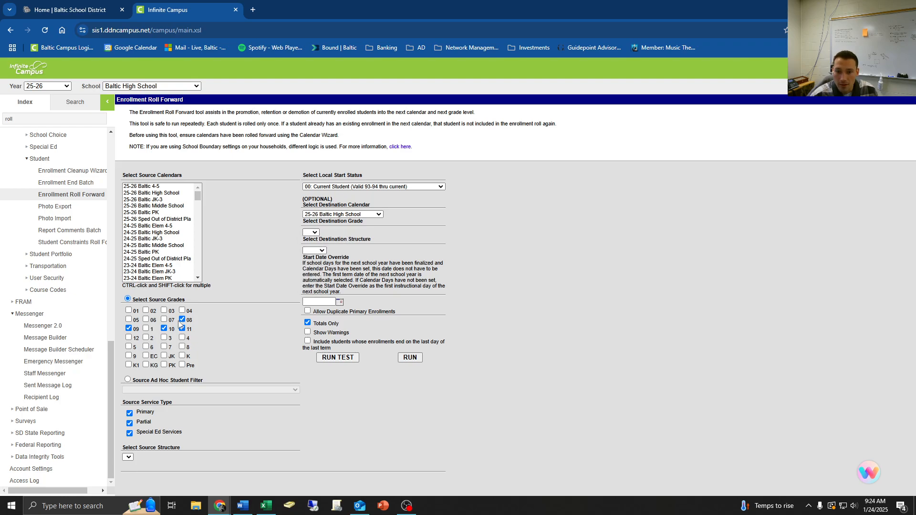
Deselect source grades 09, 10 and 11, and set the destination grade to 09 and the destination structure to Main.
left_click(129, 328)
left_click(163, 328)
left_click(182, 328)
left_click(311, 232)
left_click(315, 254)
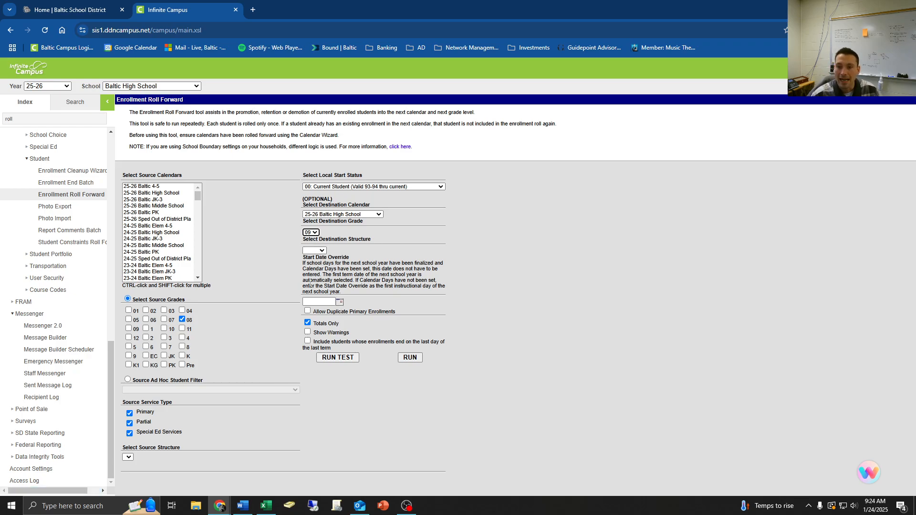
left_click(315, 250)
left_click(319, 258)
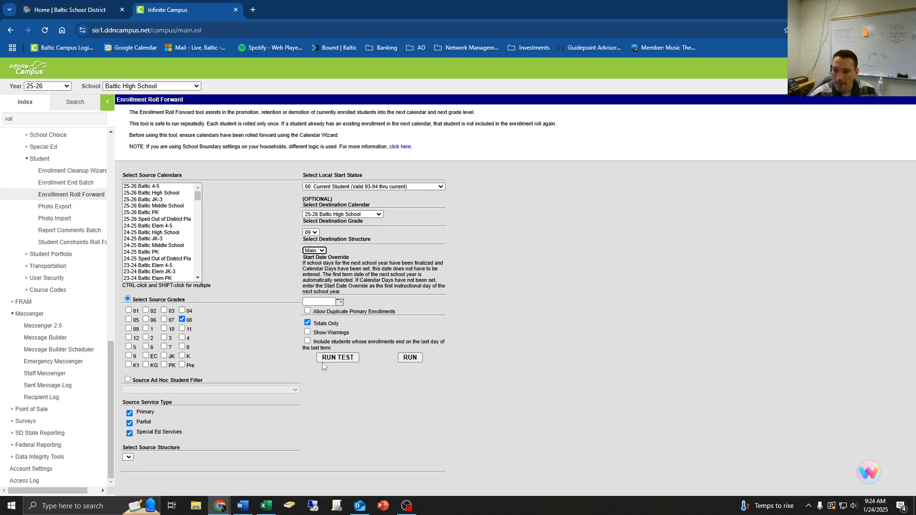
Enable Show Warnings, run the enrollment roll forward in test mode, and close the test results.
left_click(307, 331)
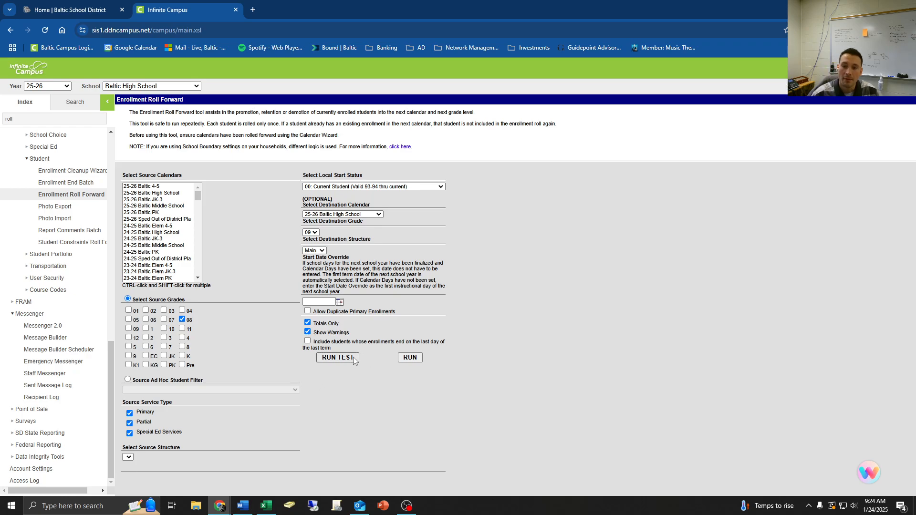
left_click(338, 357)
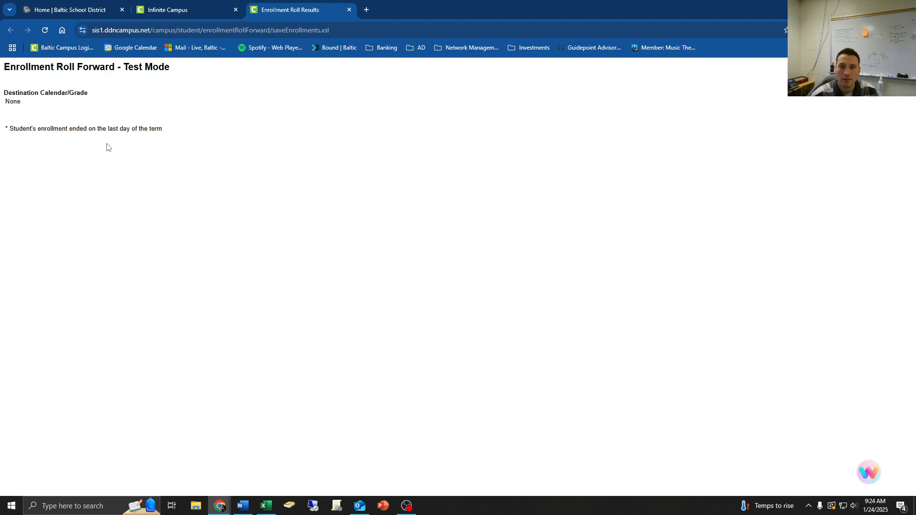
left_click(349, 10)
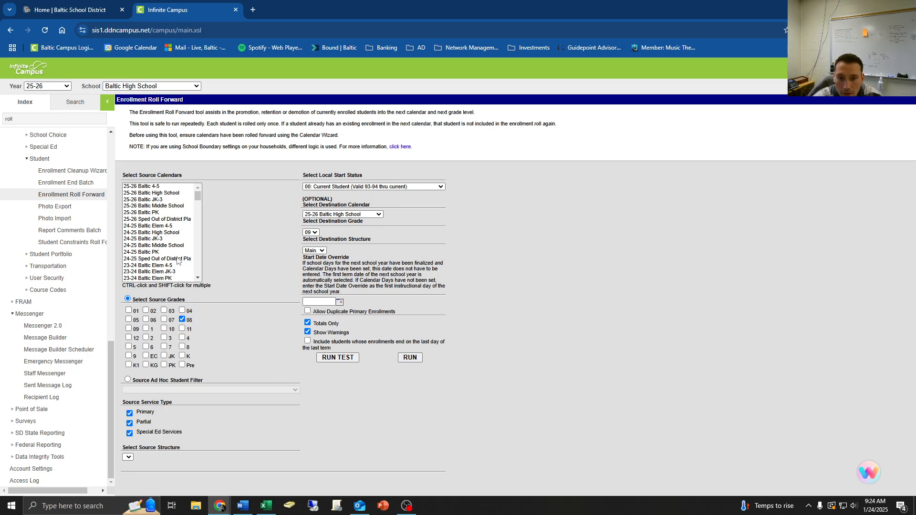
Set the source calendar to 24-25 Baltic Middle School and roll grade 08 forward, first in test mode and again for real, closing both results.
left_click(168, 245)
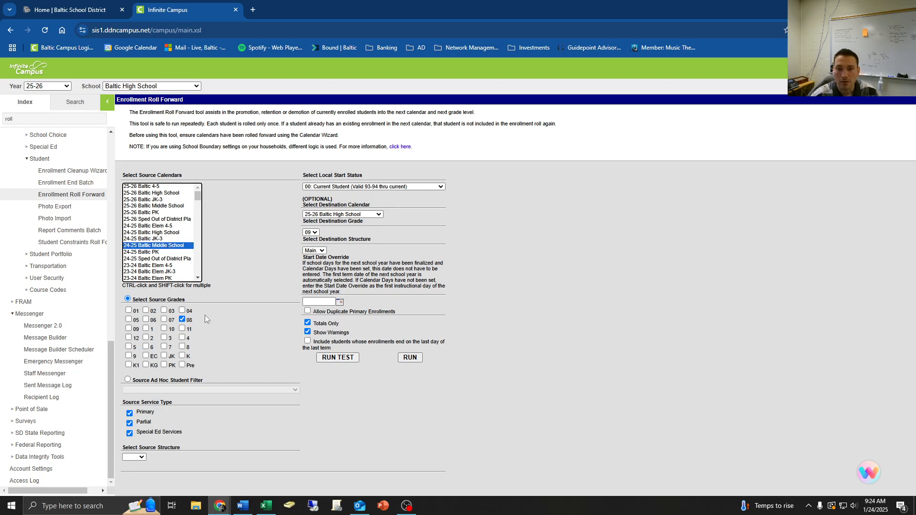
left_click(345, 358)
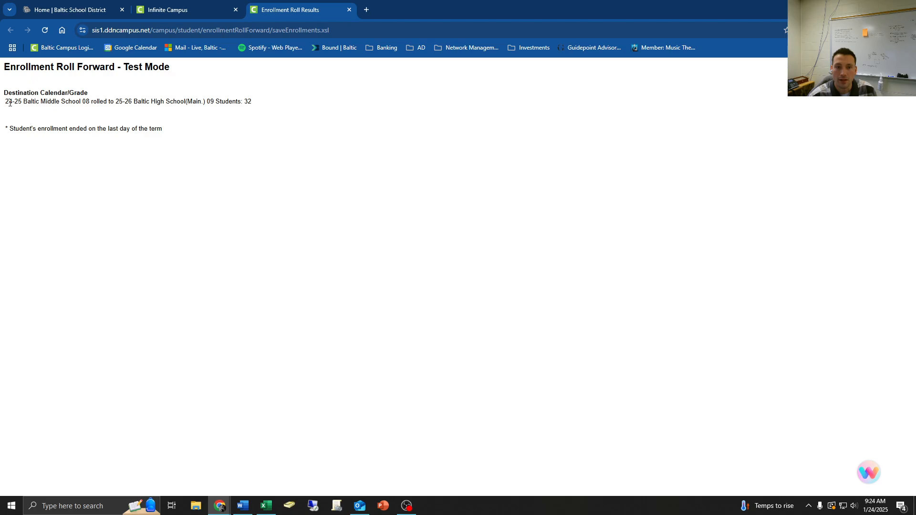
left_click_drag(9, 103, 258, 105)
left_click(349, 9)
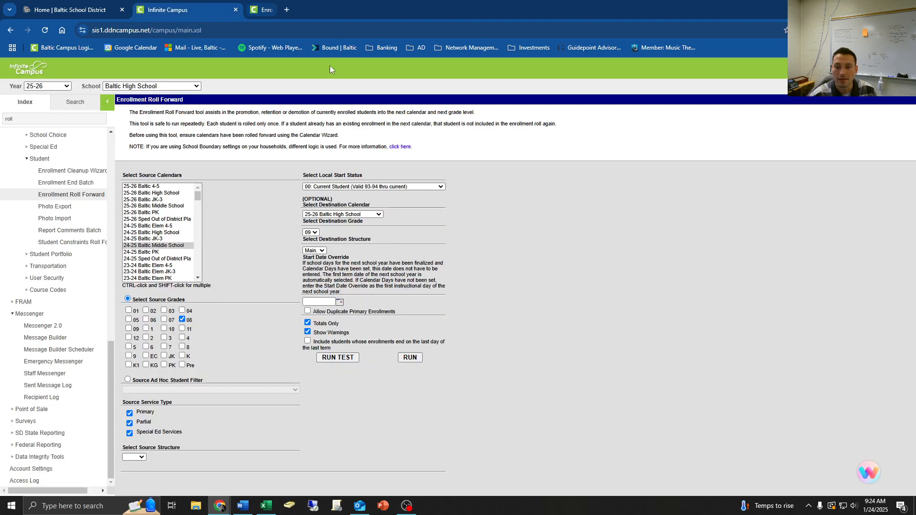
left_click(411, 358)
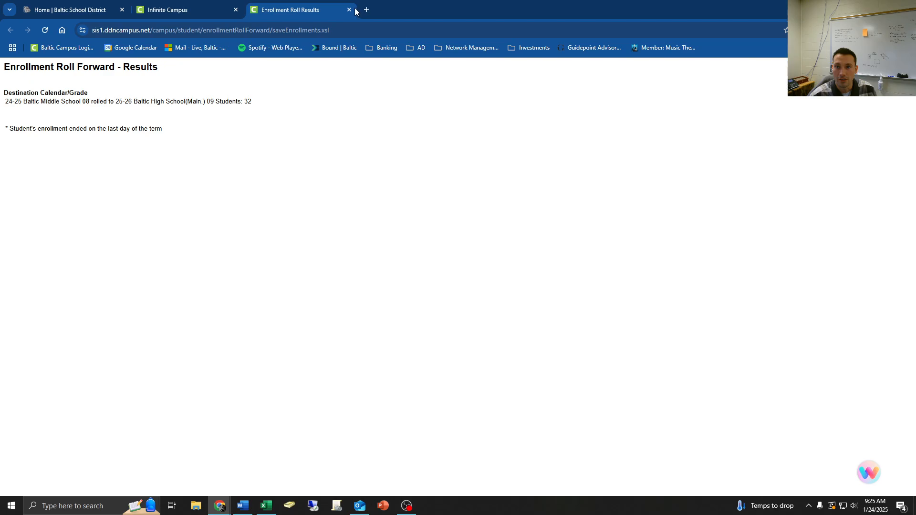
left_click(349, 10)
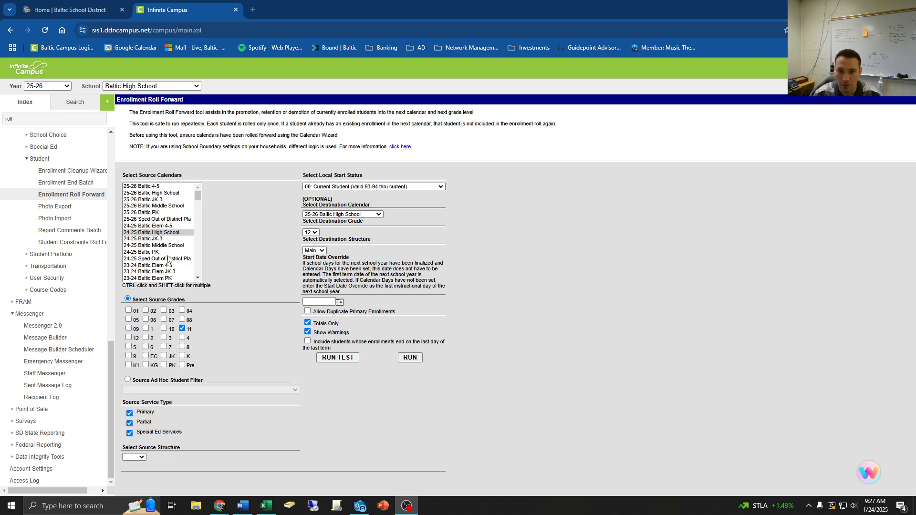
Deselect source grade 11, choose 24-25 Baltic Elem 4-5 as the source calendar, and select source grade 05.
left_click(182, 328)
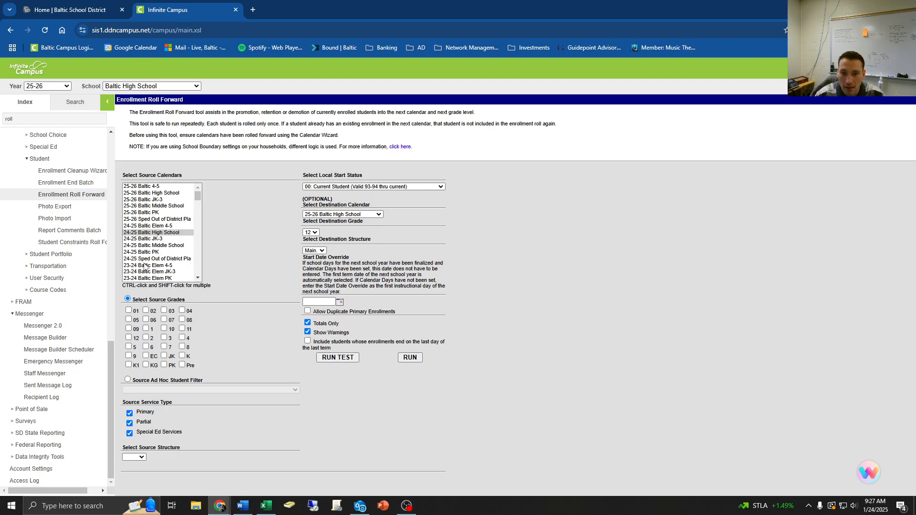
left_click(139, 227)
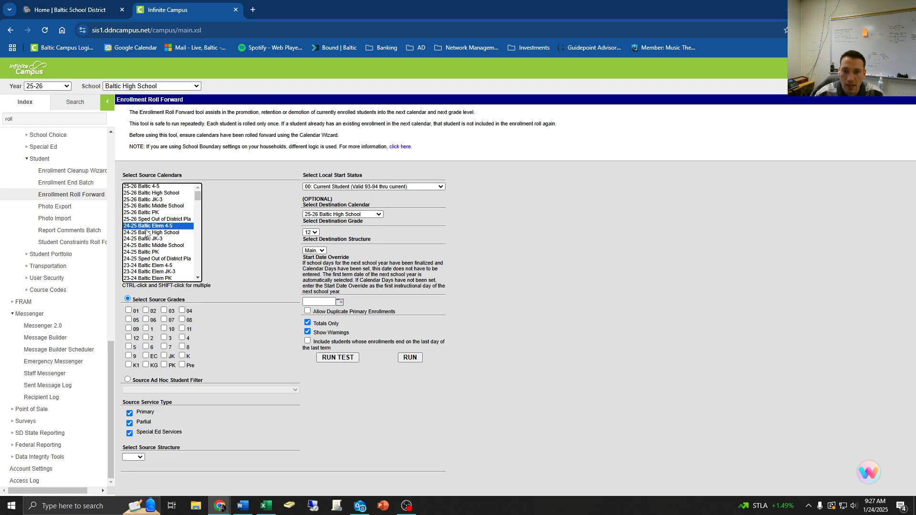
left_click(128, 320)
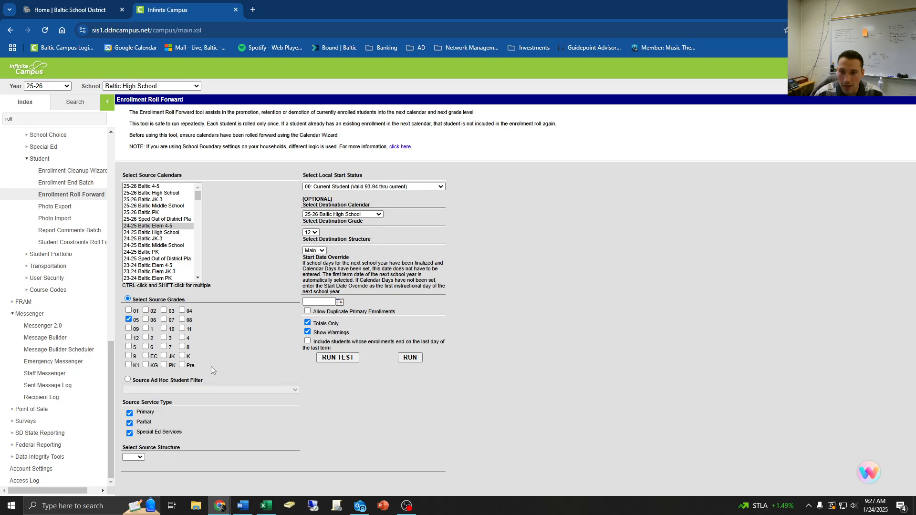
Set the destination calendar to 25-26 Baltic Middle School, the destination grade to 06, and the destination structure to Main.
left_click(331, 215)
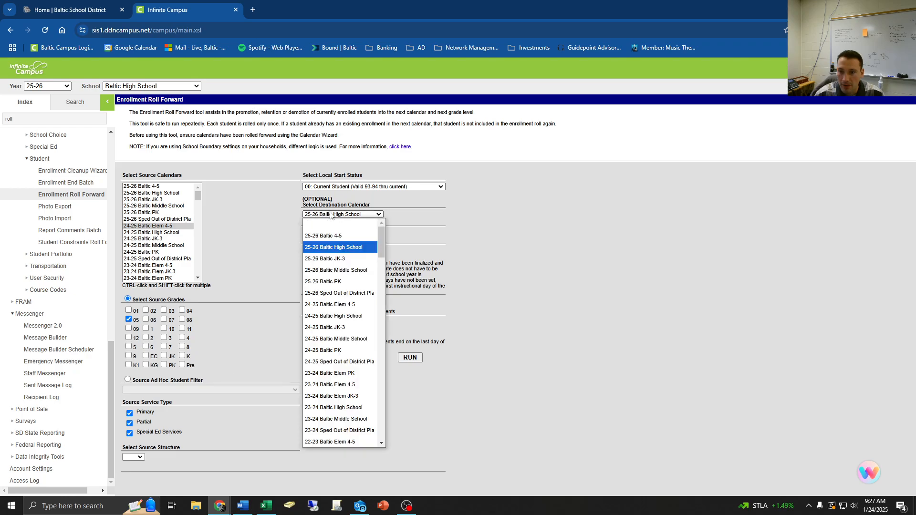
left_click(352, 270)
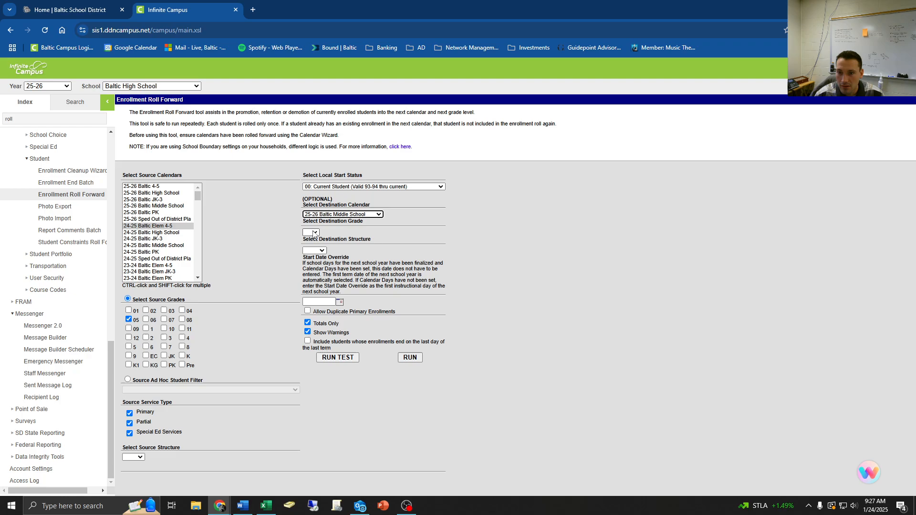
left_click(310, 232)
left_click(310, 254)
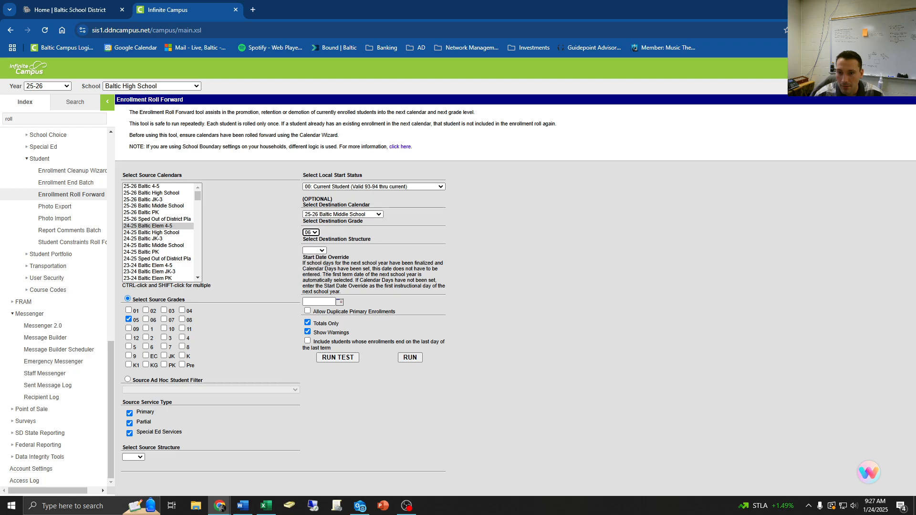
left_click(318, 251)
left_click(315, 262)
Run the grade 05 to 06 enrollment roll forward, first in test mode and again for real, closing both results.
left_click(337, 357)
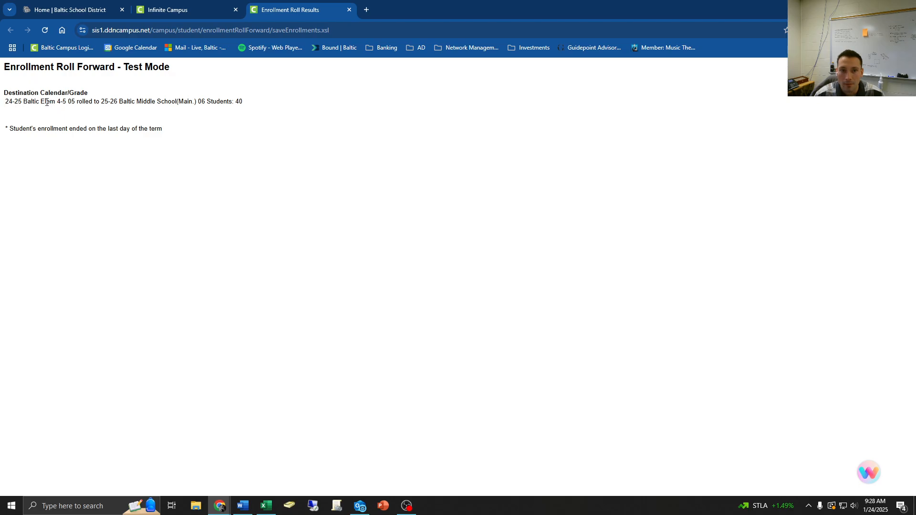
left_click_drag(66, 102, 217, 101)
left_click(349, 10)
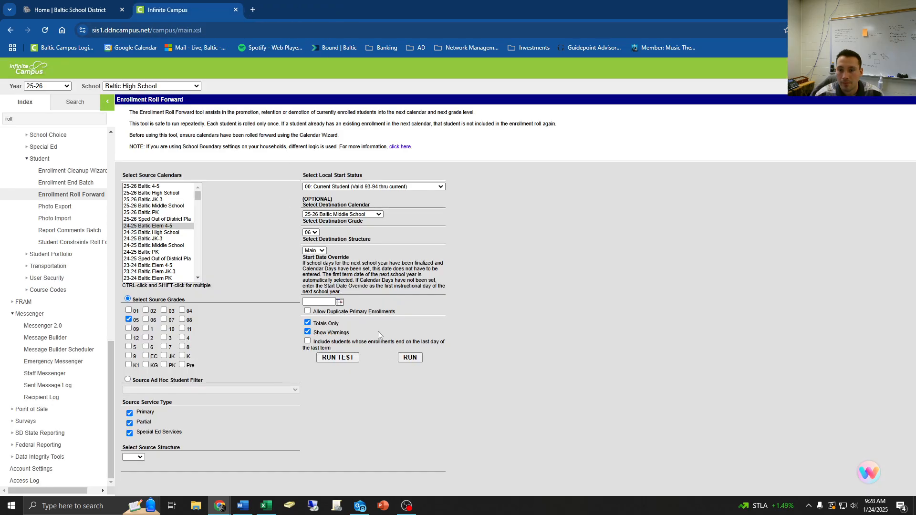
left_click(410, 361)
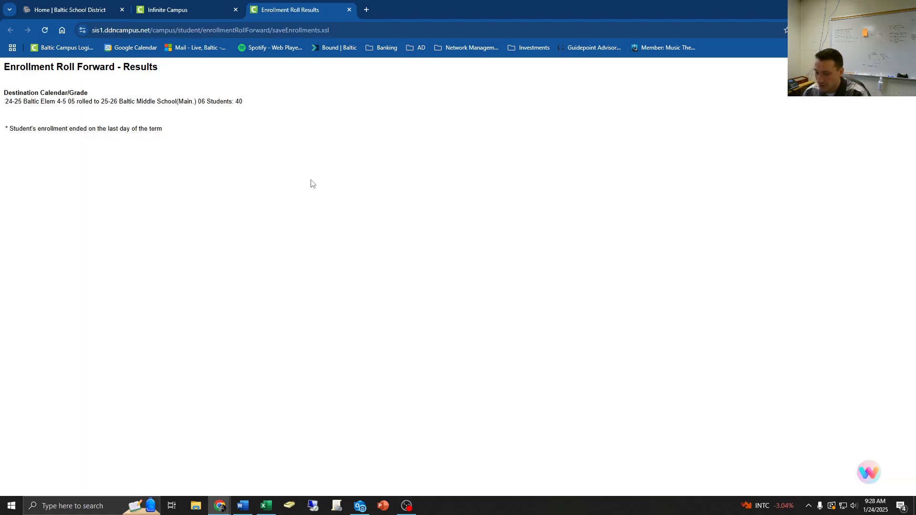
left_click(350, 10)
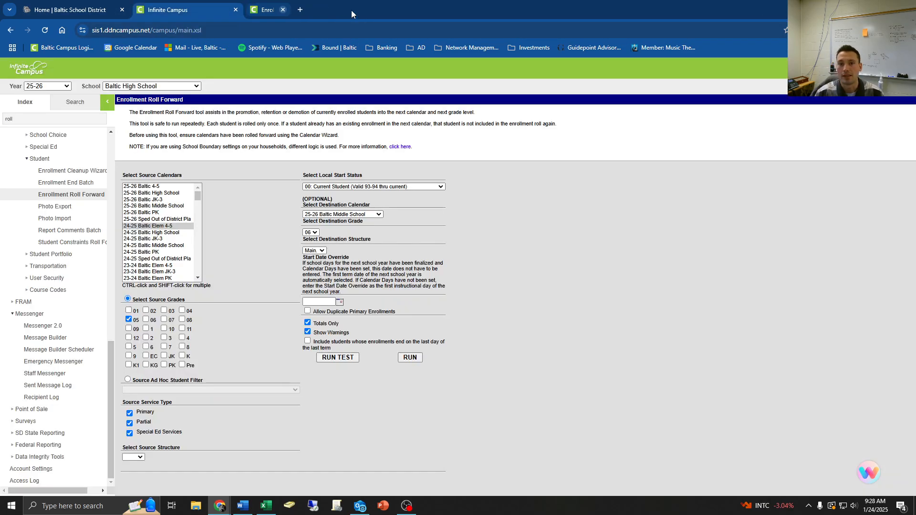
Set the source to grade 06 of 24-25 Baltic Middle School instead of grade 05, and the destination grade to 07.
left_click(167, 246)
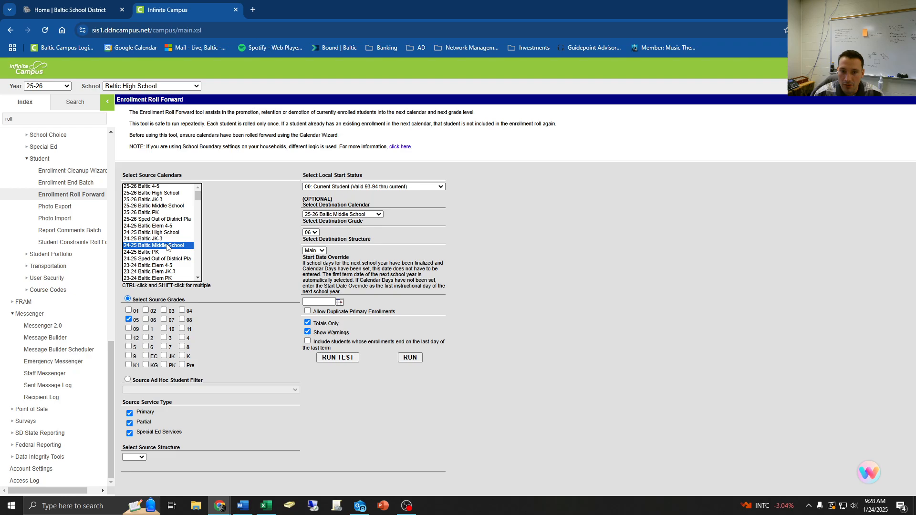
left_click(129, 319)
left_click(146, 319)
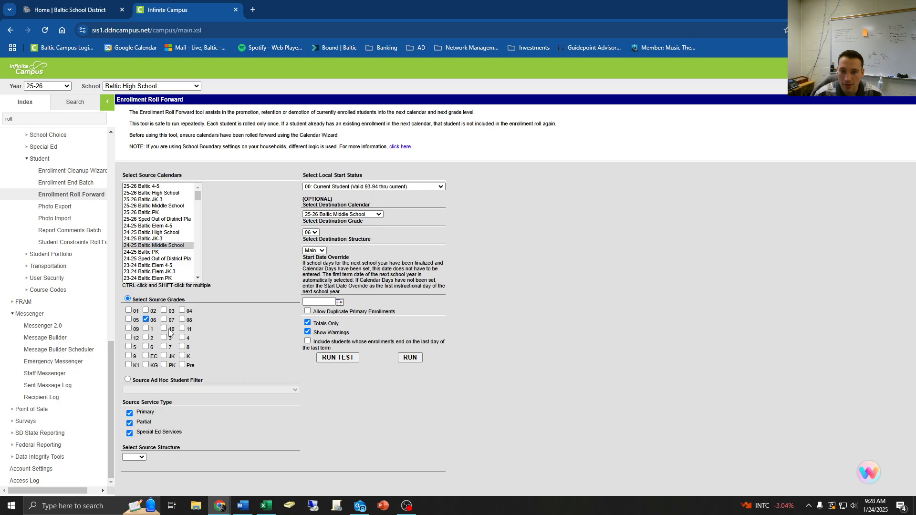
left_click(311, 232)
left_click(310, 248)
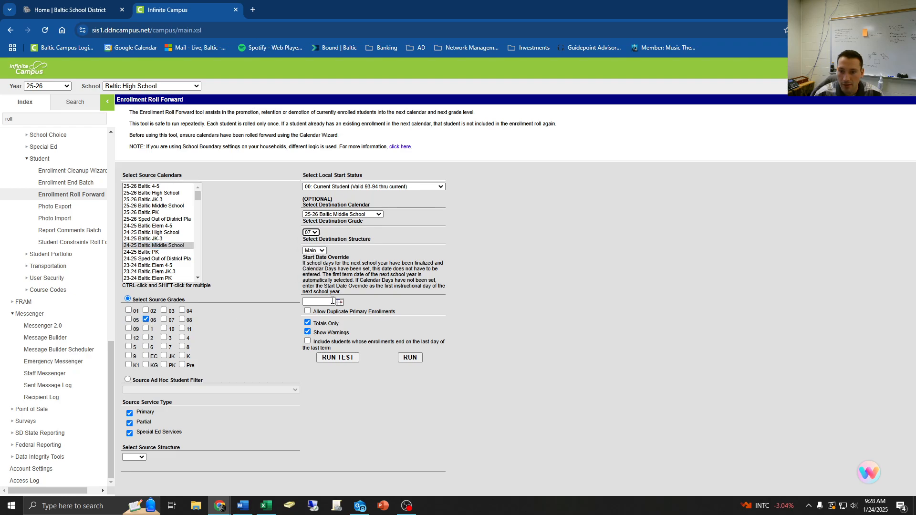
Set the source structure to Main, run the grade 06 to 07 enrollment roll forward, and close the results.
left_click(127, 457)
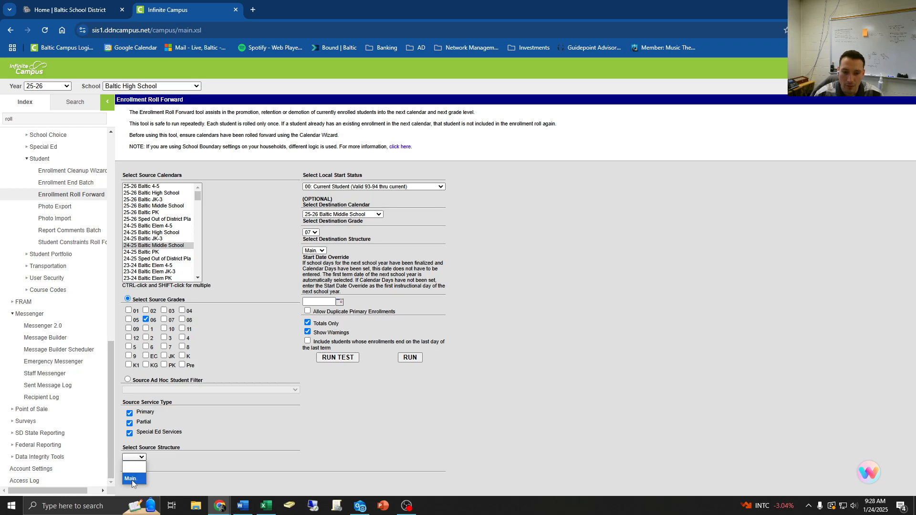
left_click(410, 358)
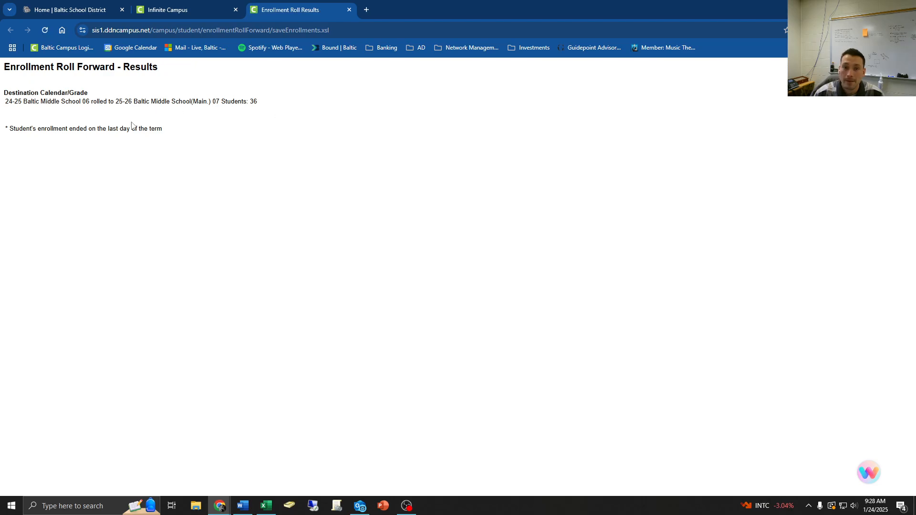
left_click(349, 10)
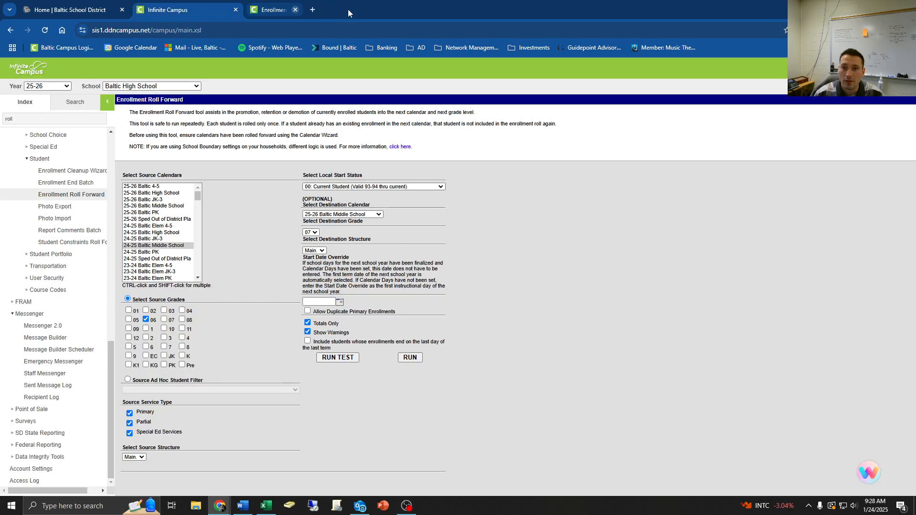
Roll source grade 07 instead of 06 forward to destination grade 08 within Baltic Middle School, and close the results.
left_click(145, 320)
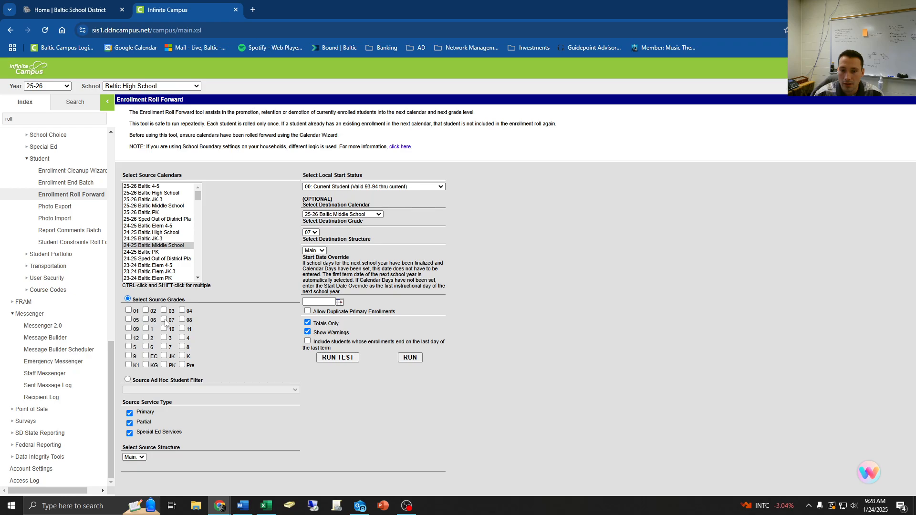
left_click(164, 319)
left_click(311, 232)
left_click(309, 277)
left_click(410, 358)
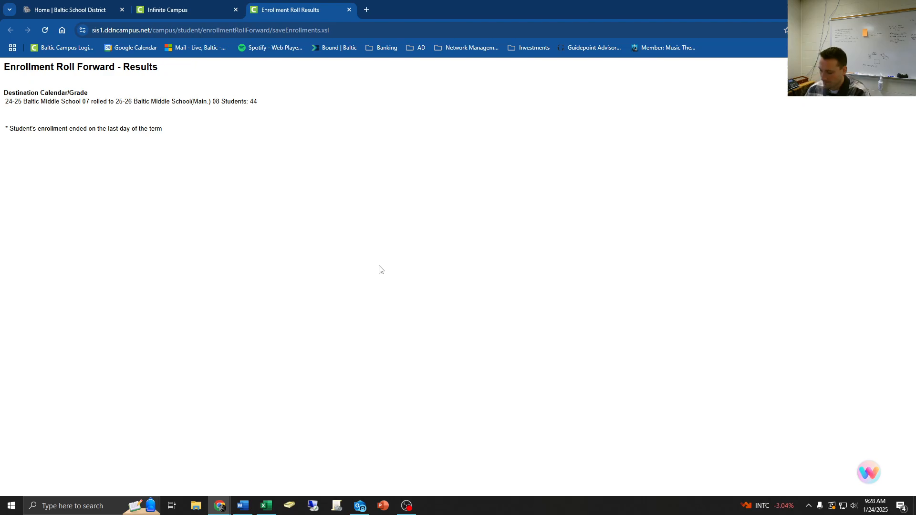
left_click(349, 9)
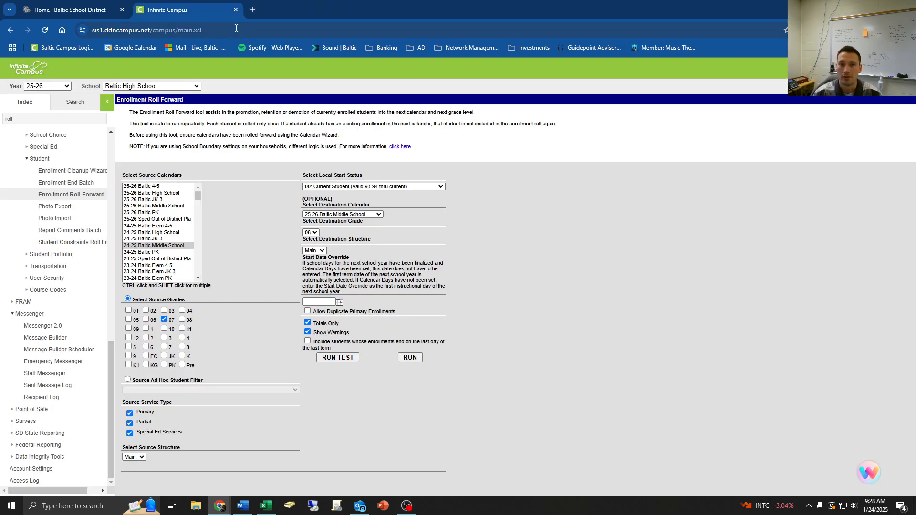
Deselect source grade 07, choose 24-25 Baltic JK-3 as the source calendar, and select source grade 03.
left_click(164, 319)
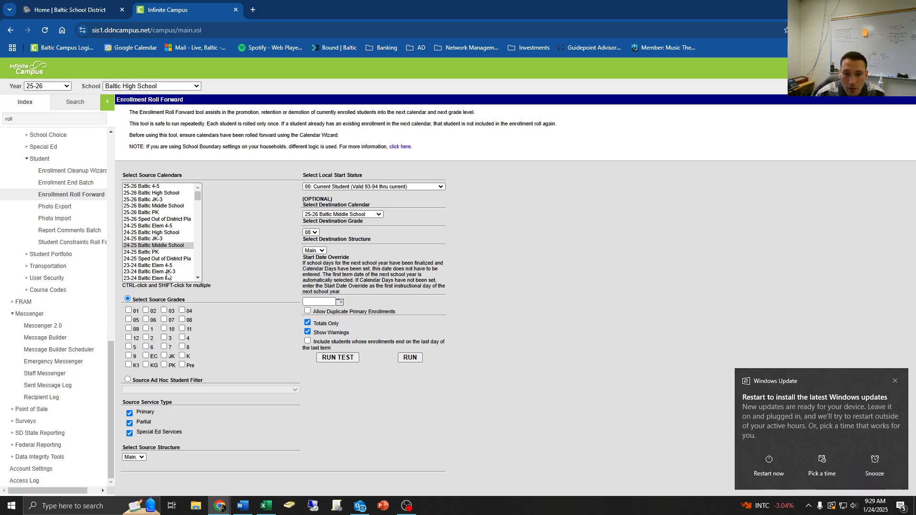
left_click(157, 238)
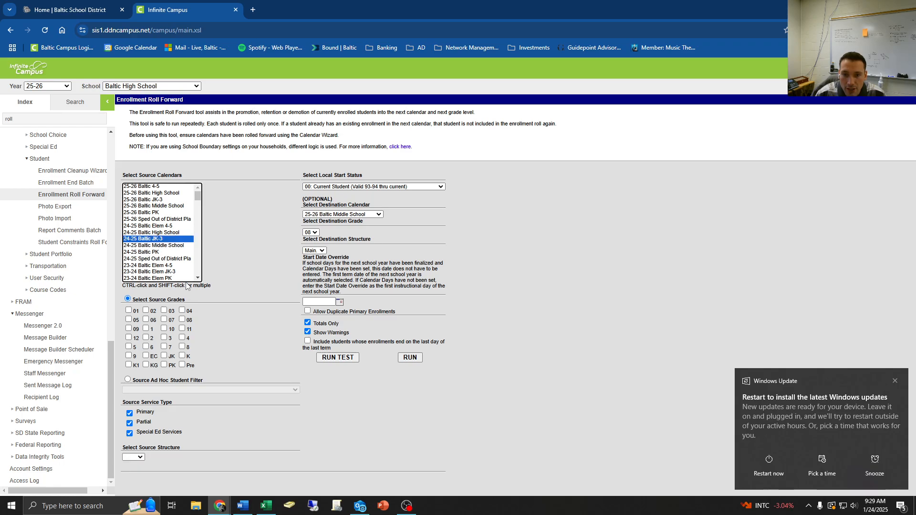
left_click(164, 311)
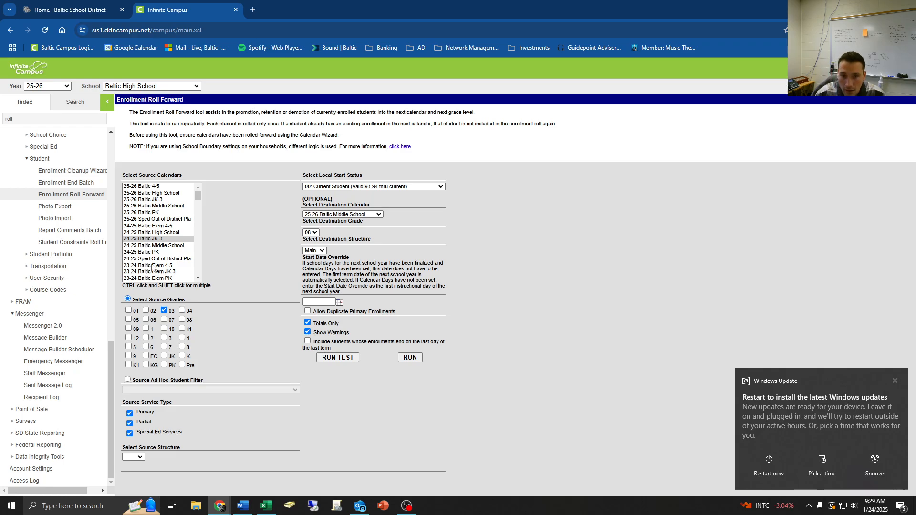
Set the destination calendar to 25-26 Baltic 4-5, the destination grade to 04, and the destination structure to Main.
left_click(336, 215)
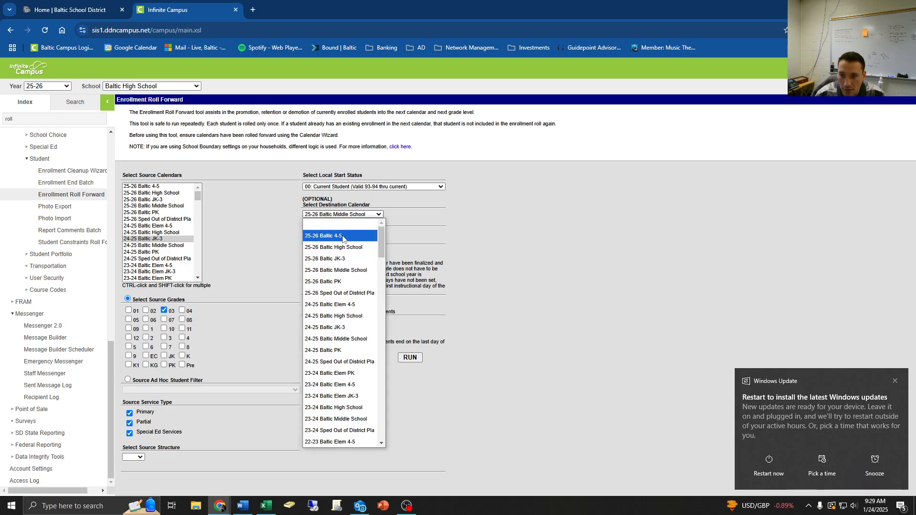
left_click(343, 239)
left_click(313, 232)
left_click(316, 257)
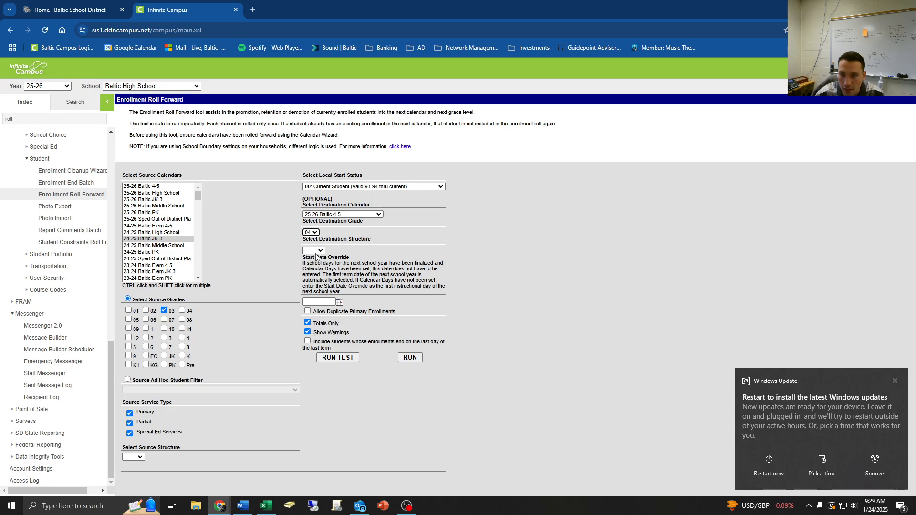
left_click(321, 252)
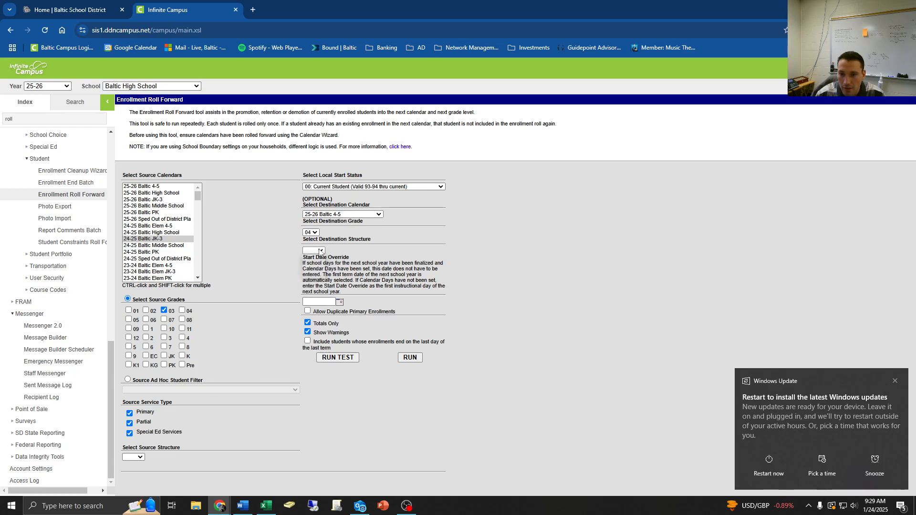
left_click(314, 272)
Set the source structure to Main and run the grade 03 to 04 enrollment roll forward, dismissing the Windows Update notification and closing the results.
left_click(138, 457)
left_click(133, 479)
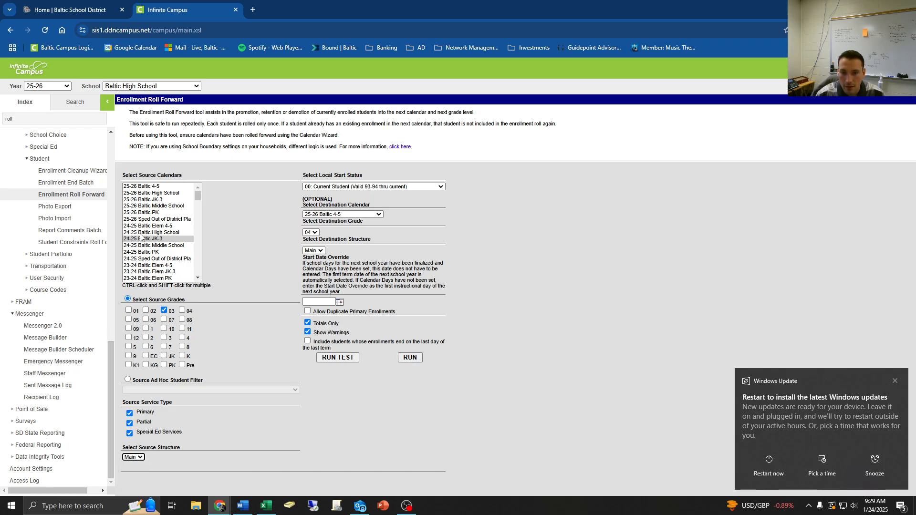
left_click(410, 358)
left_click(864, 461)
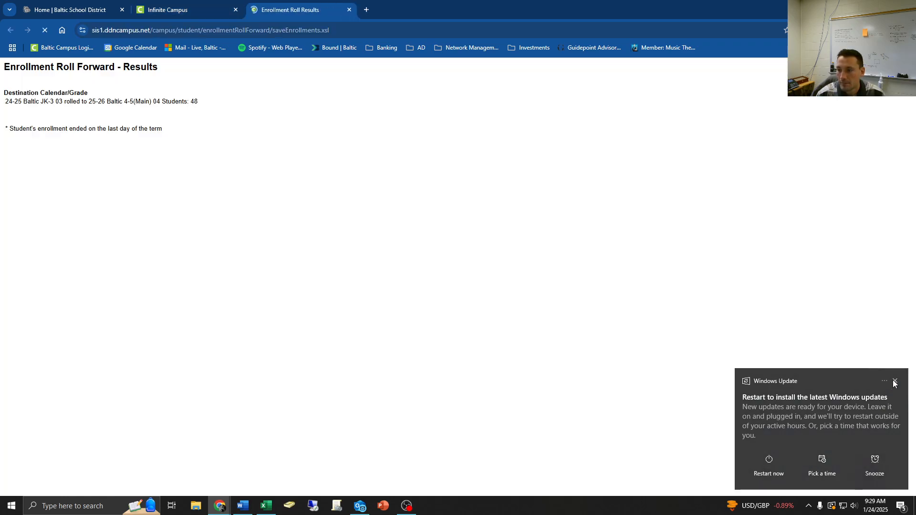
left_click(347, 10)
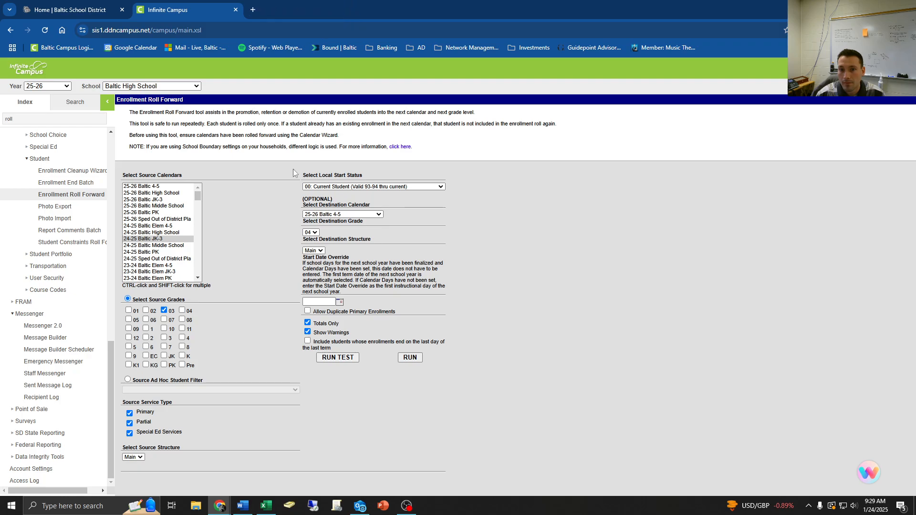
Roll source grade 04 of 24-25 Baltic Elem 4-5 forward to grade 05 of 25-26 Baltic 4-5 with source structure Main, and close the results.
left_click(181, 312)
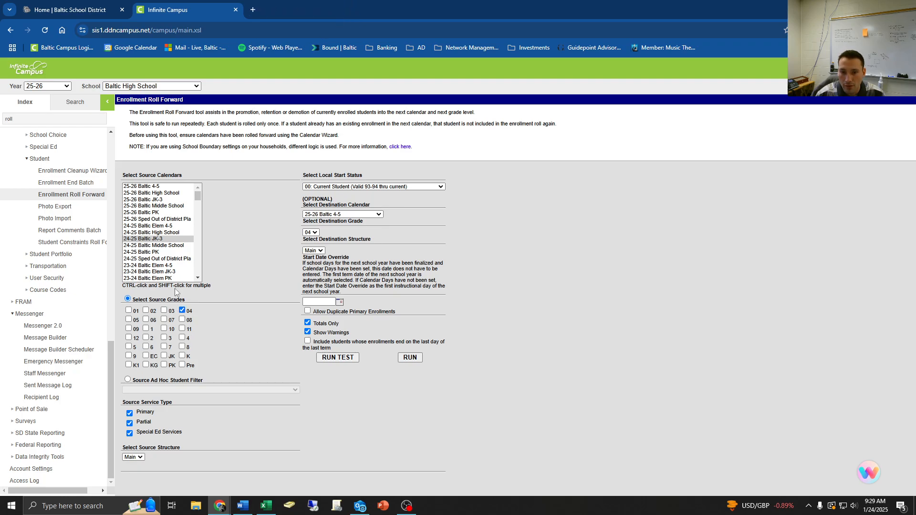
left_click(158, 227)
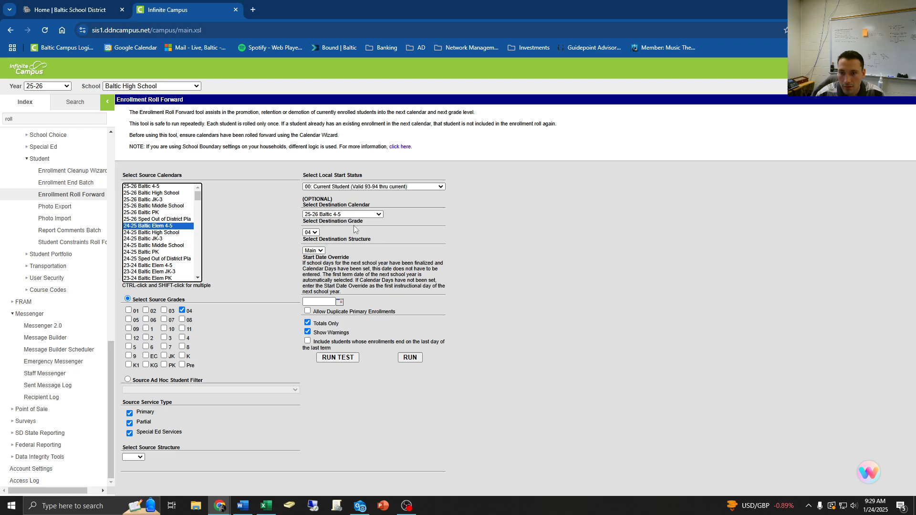
left_click(311, 233)
left_click(309, 266)
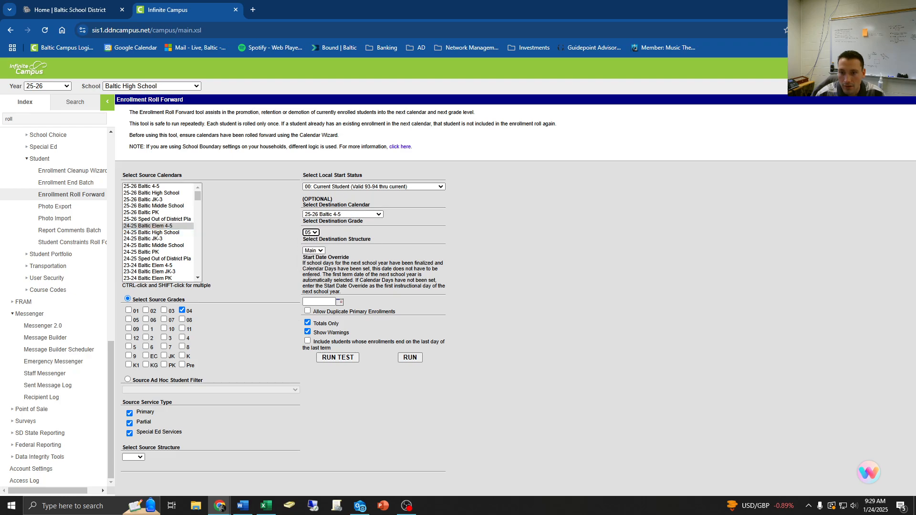
left_click(138, 458)
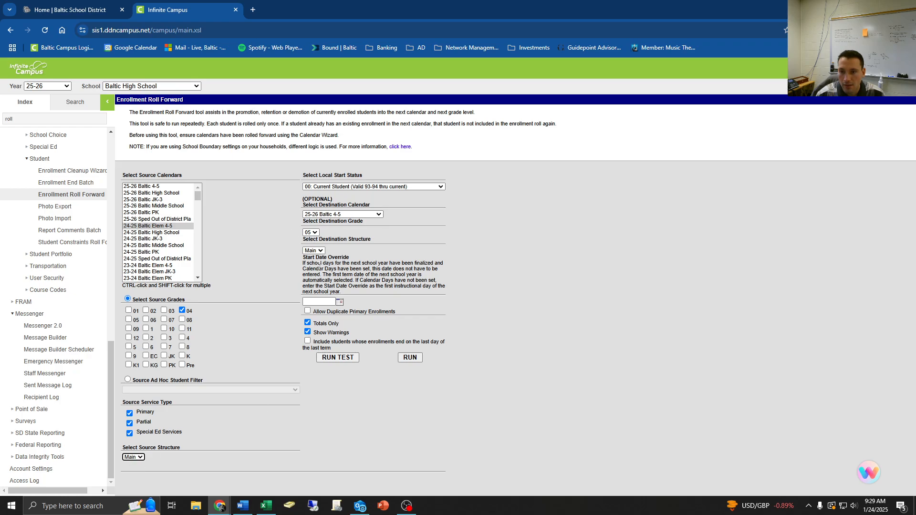
left_click(408, 360)
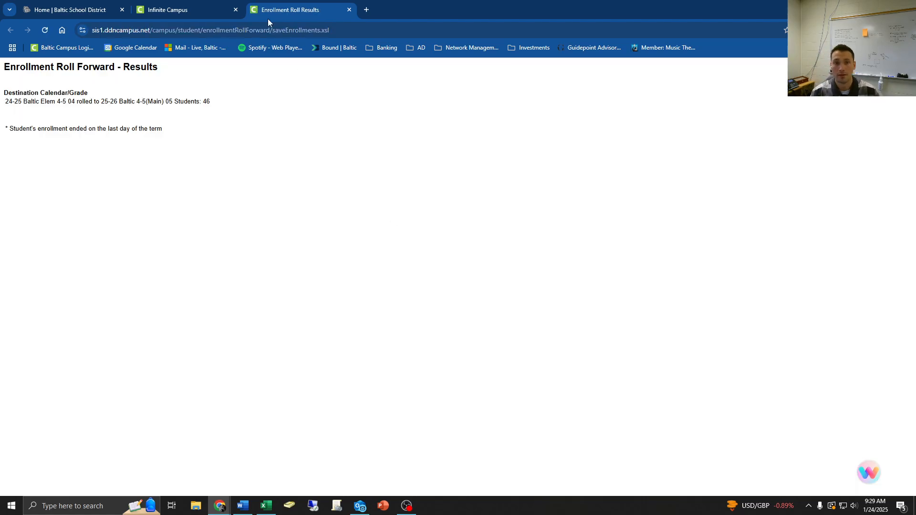
left_click(348, 10)
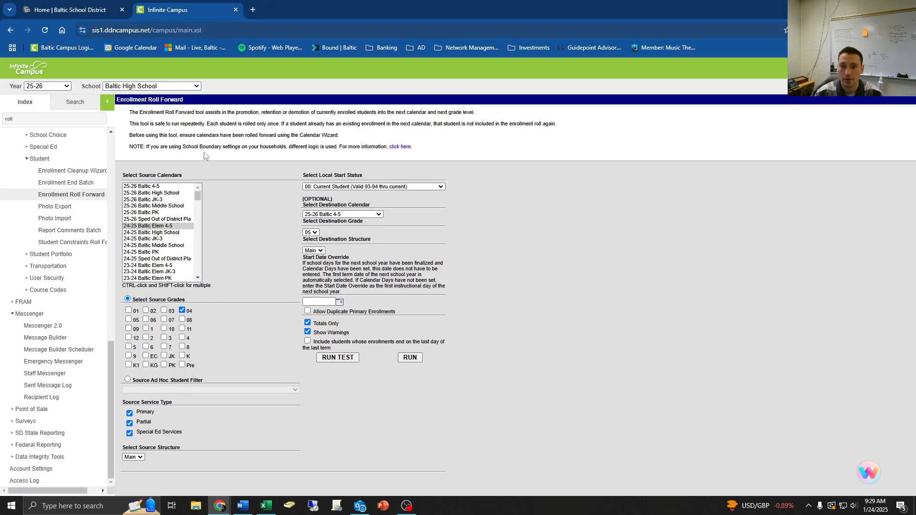
Change the source to grade KG of 24-25 Baltic JK-3 and the destination to grade 01 of 25-26 Baltic JK-3.
left_click(182, 311)
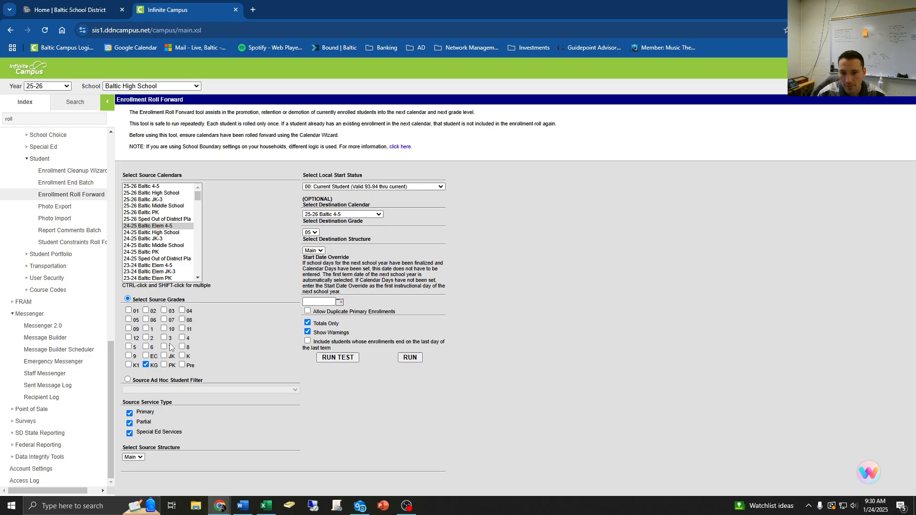
left_click(138, 240)
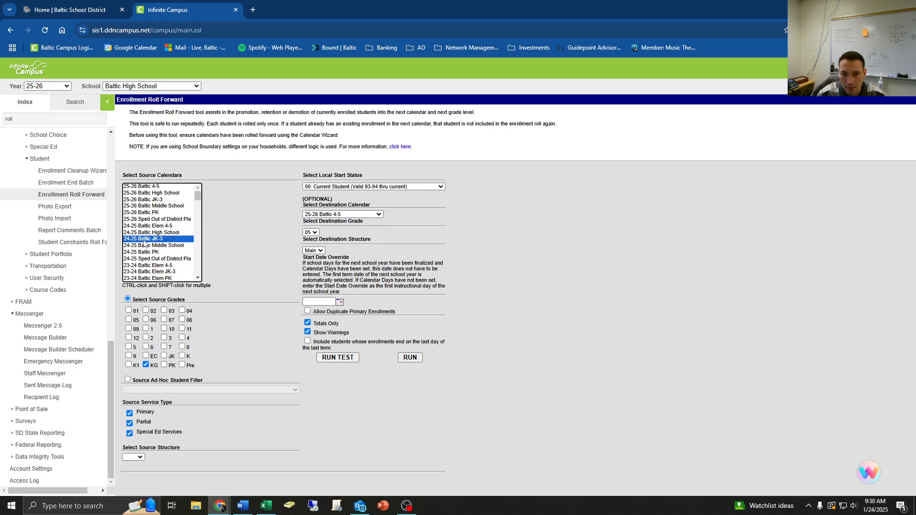
left_click(314, 215)
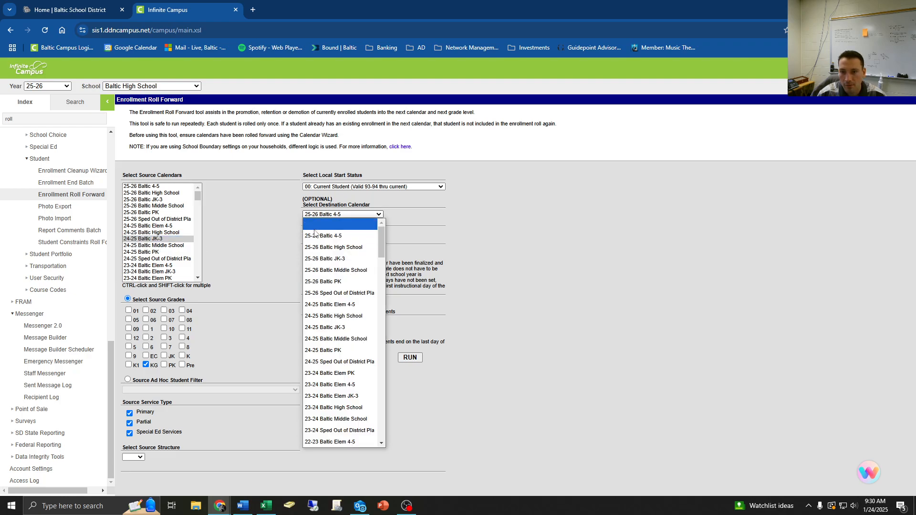
left_click(327, 259)
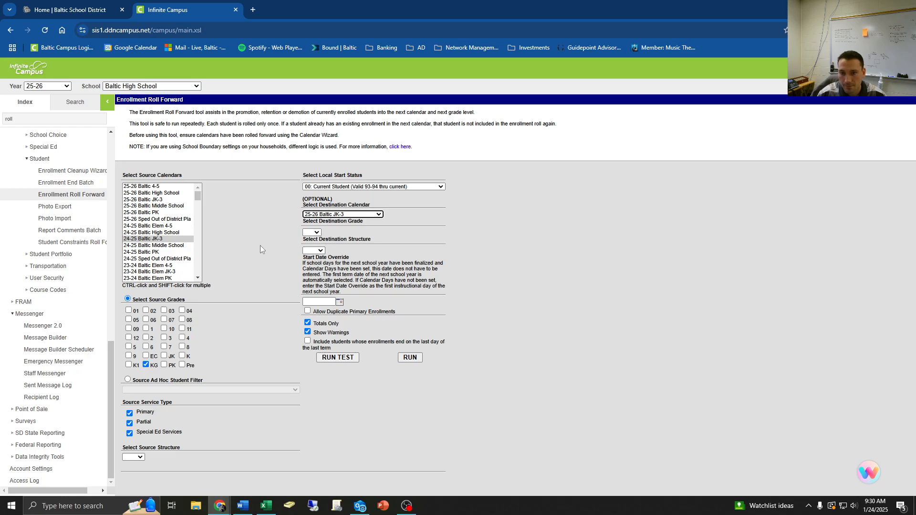
left_click(313, 233)
left_click(303, 272)
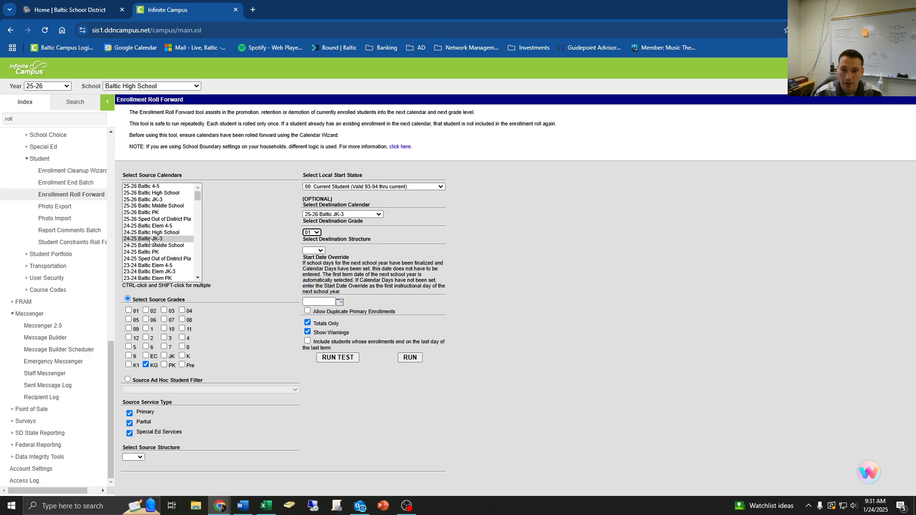
Set both structures to Main, test and run the KG to 01 enrollment roll forward, and close the results.
left_click(132, 458)
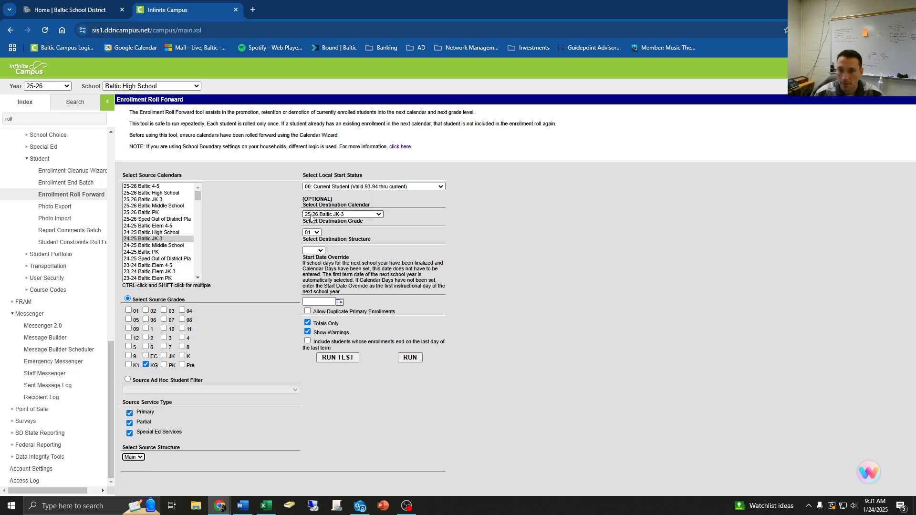
left_click(314, 250)
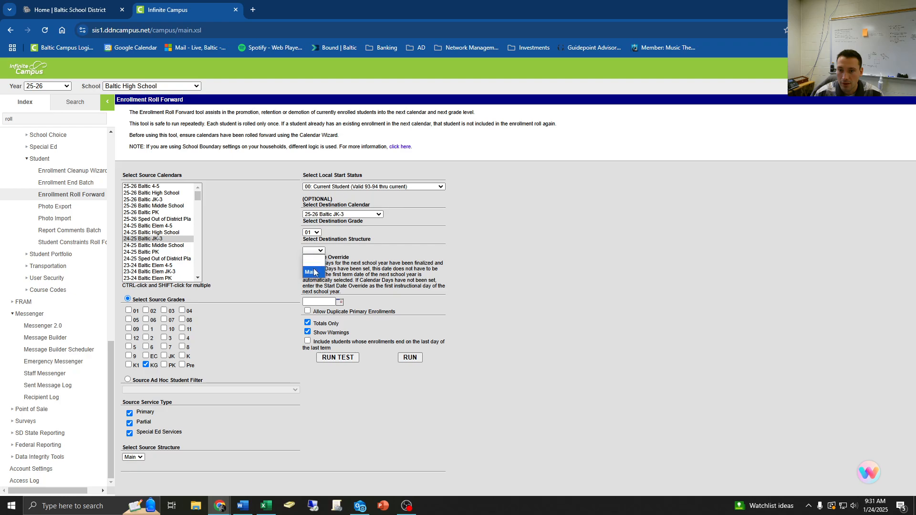
left_click(315, 267)
left_click(348, 361)
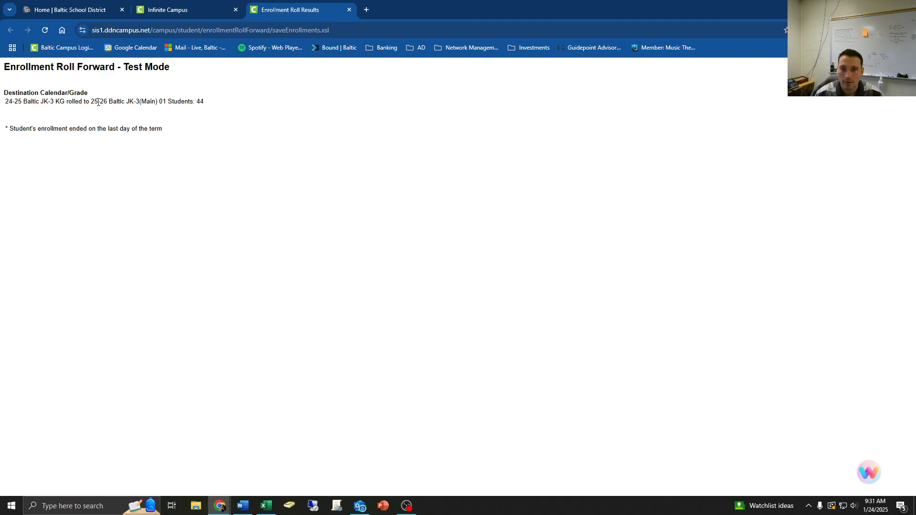
left_click(349, 10)
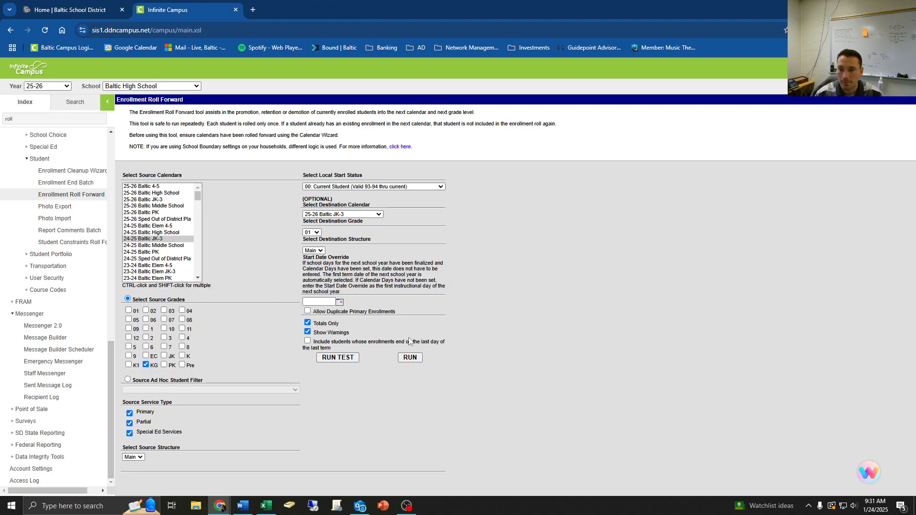
left_click(410, 357)
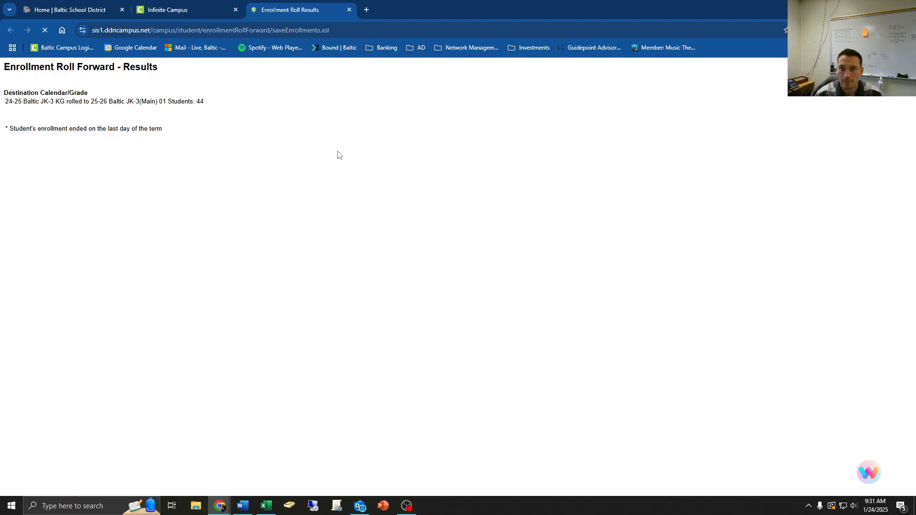
key("ctrl+w")
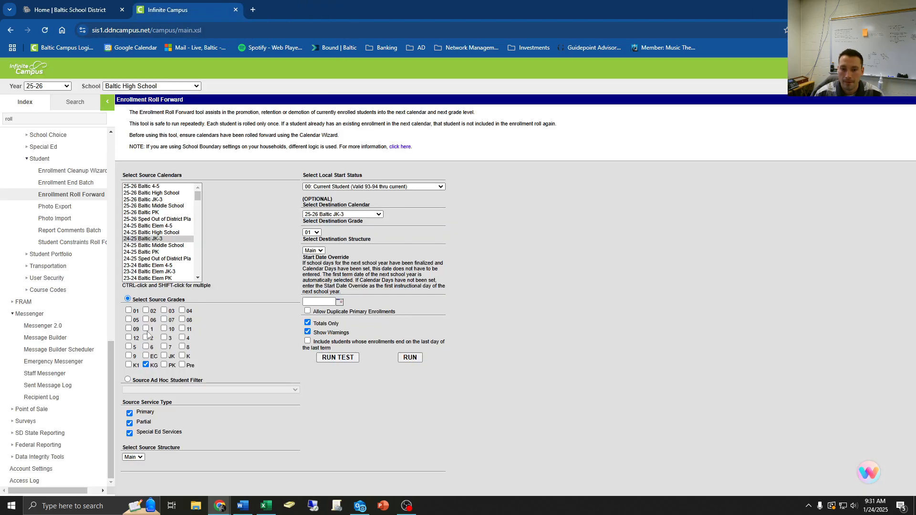
Replace source grade KG with 01 and set the destination grade to 02 within Baltic JK-3.
left_click(146, 366)
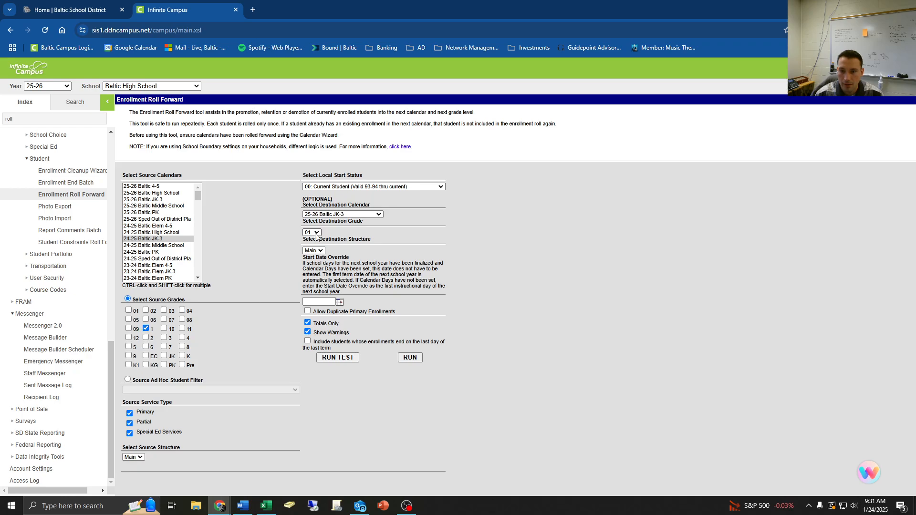
left_click(129, 310)
left_click(129, 310)
left_click(312, 232)
left_click(292, 251)
left_click(129, 310)
left_click(146, 329)
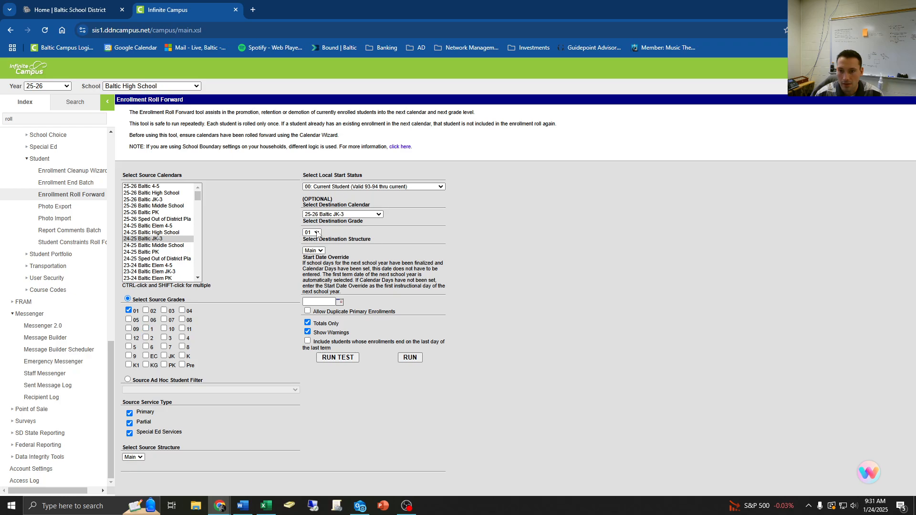
left_click(315, 232)
left_click(313, 289)
Test and run the grade 01 to 02 enrollment roll forward, closing the results each time.
left_click(337, 358)
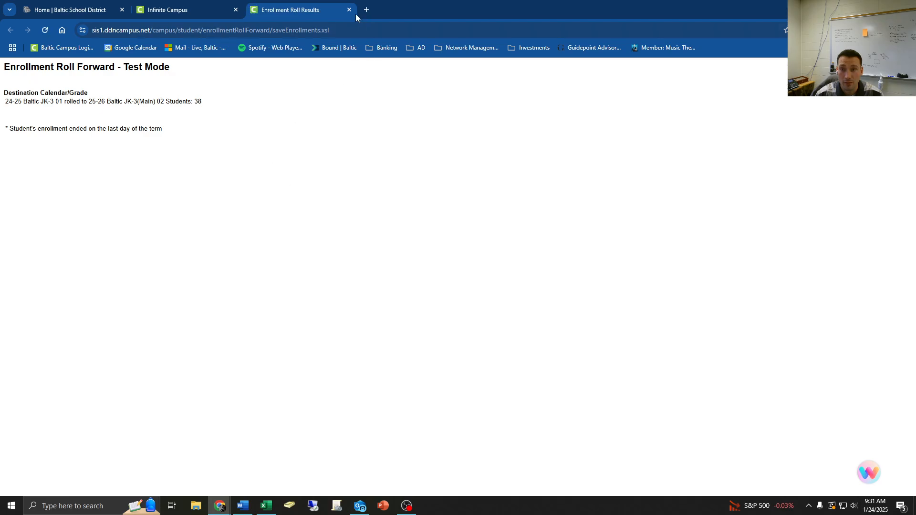
left_click(349, 10)
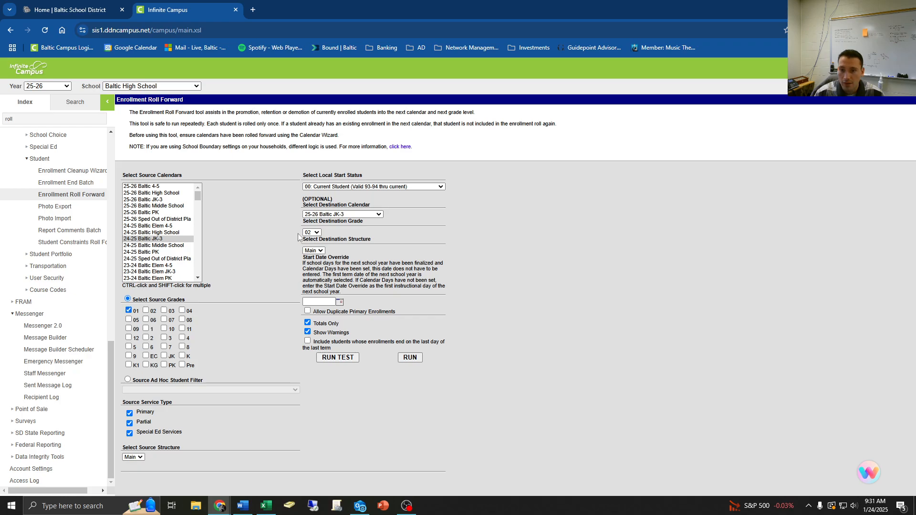
left_click(408, 357)
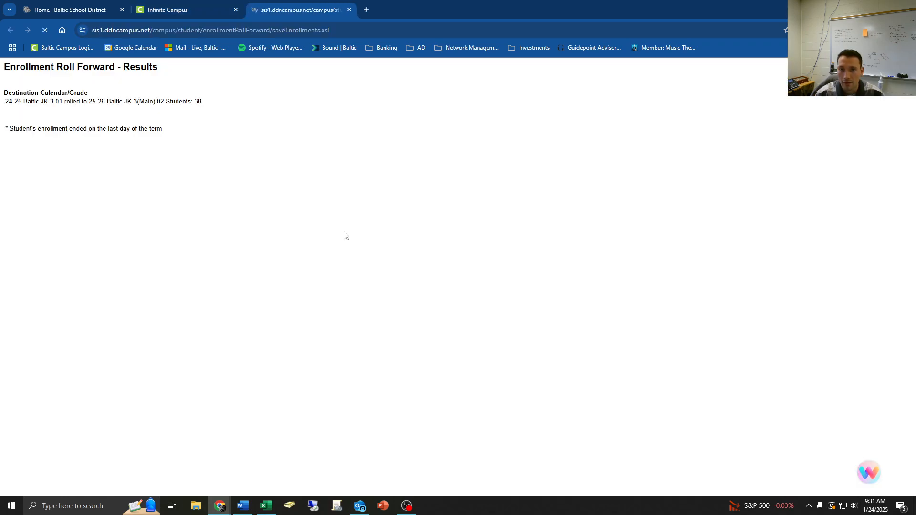
left_click(349, 9)
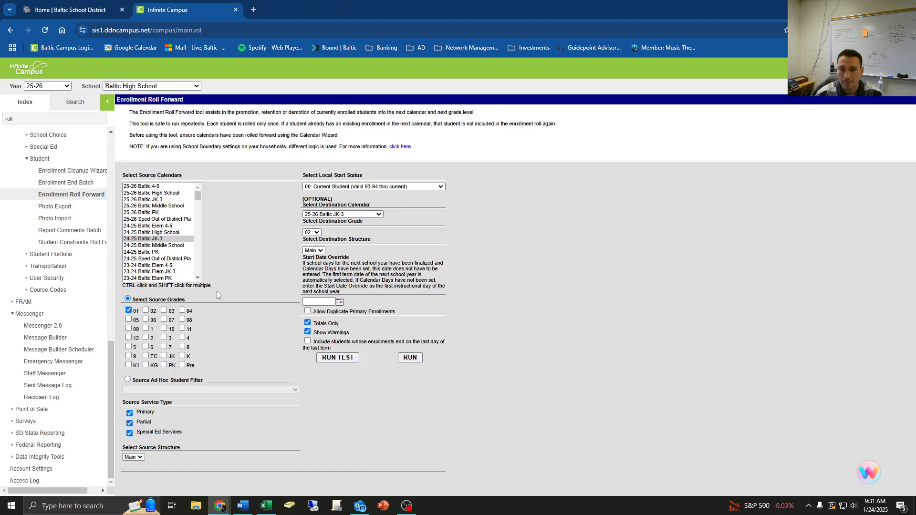
Roll source grade 02 instead of 01 forward to destination grade 03 within Baltic JK-3, and close the results.
left_click(129, 310)
left_click(146, 311)
left_click(312, 233)
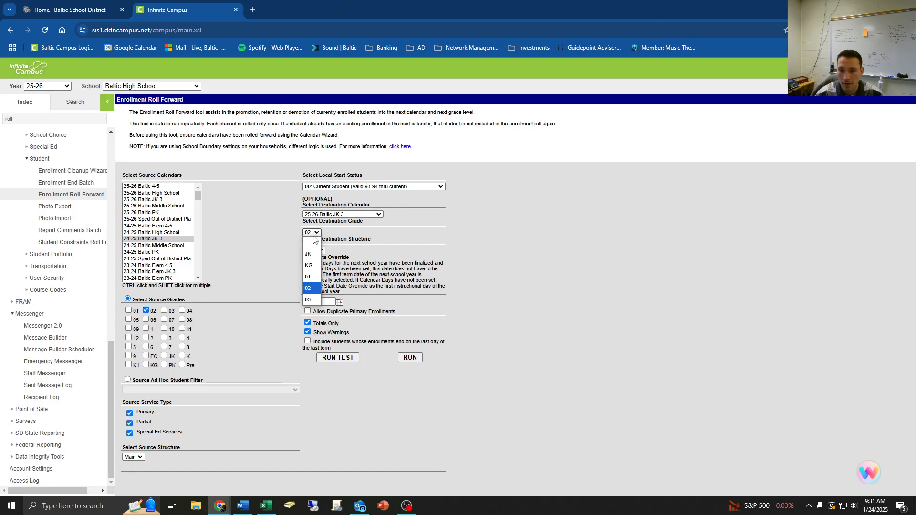
left_click(317, 301)
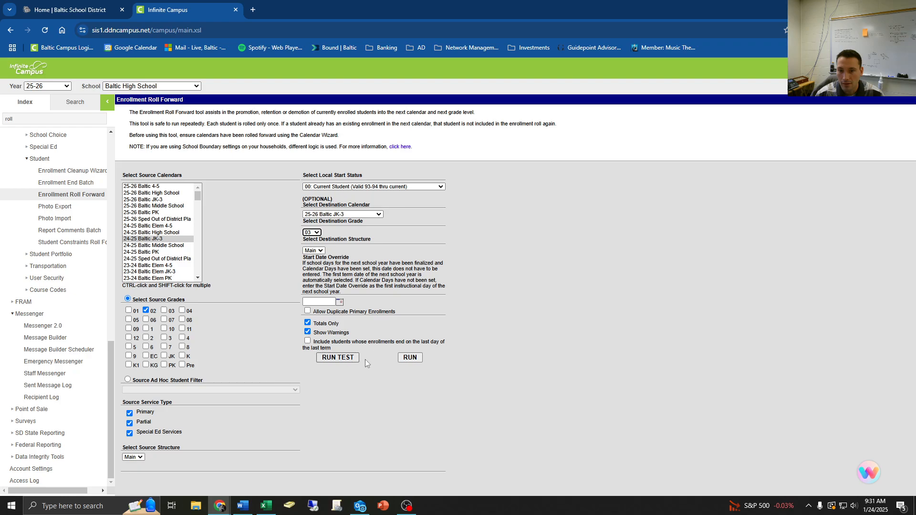
left_click(410, 358)
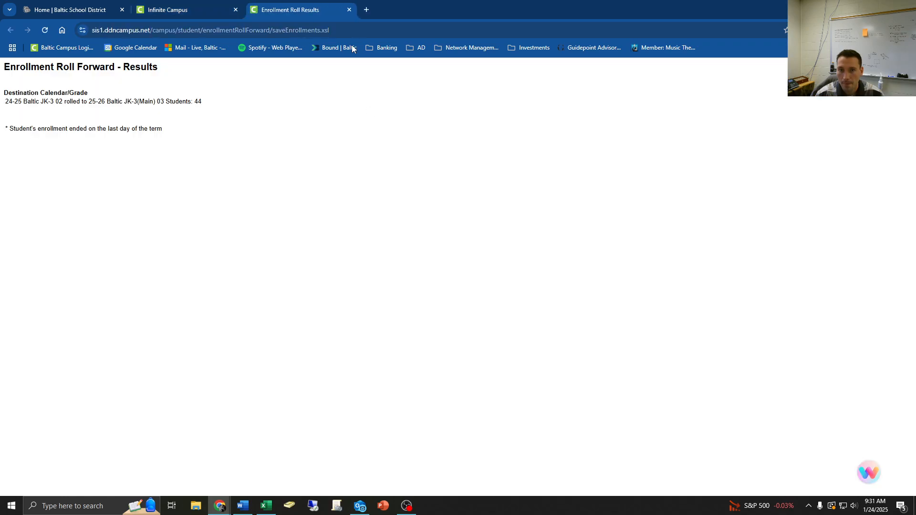
left_click(350, 10)
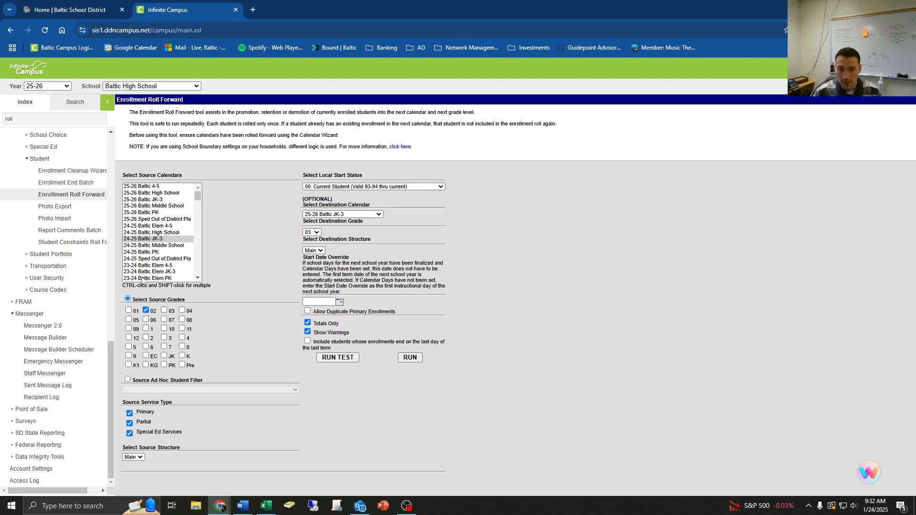
Replace source grade 02 with JK, set the destination grade to KG, and test the roll forward within Baltic JK-3.
left_click(146, 310)
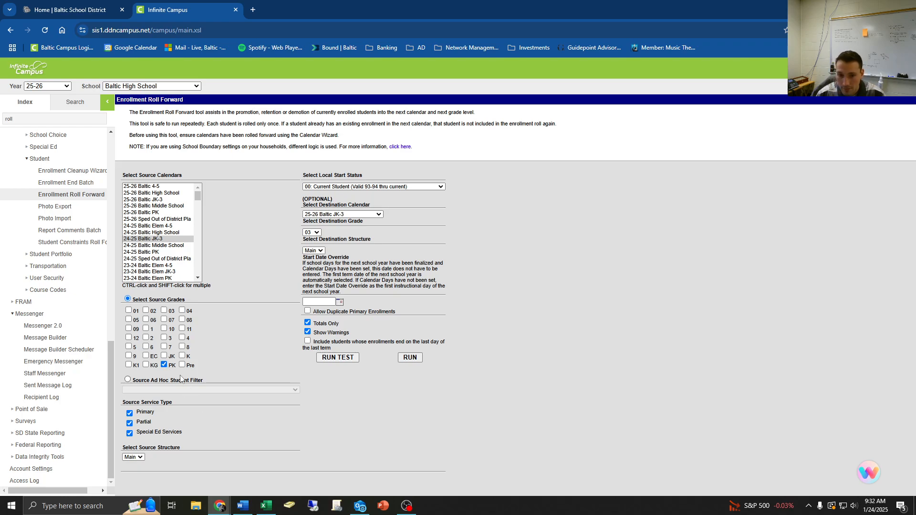
left_click(163, 364)
left_click(163, 355)
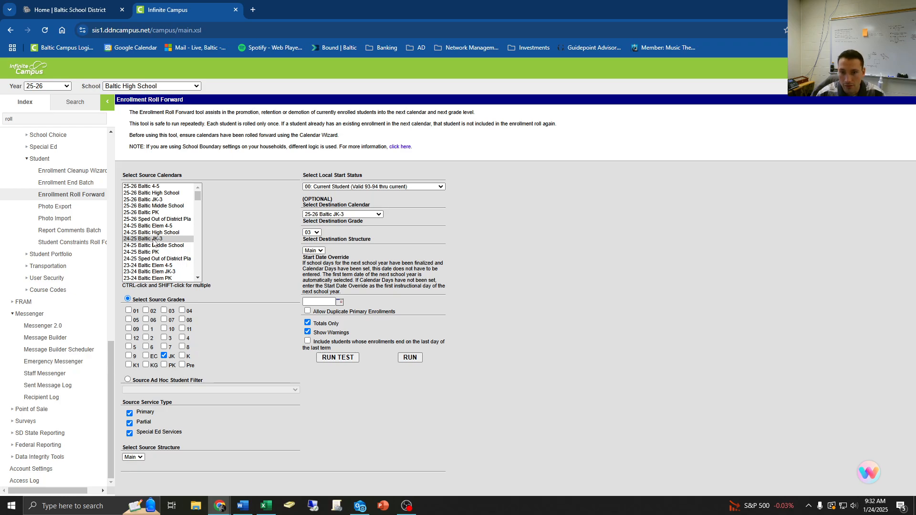
left_click(313, 232)
left_click(319, 265)
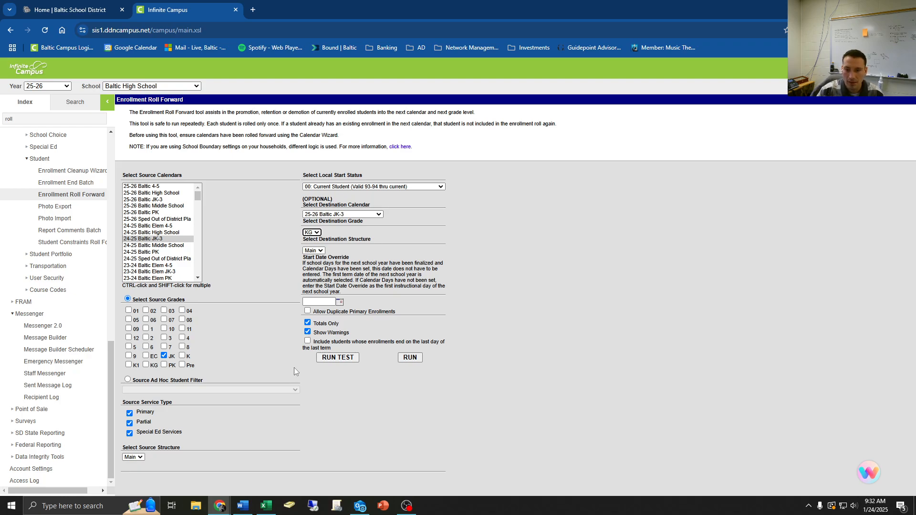
left_click(326, 359)
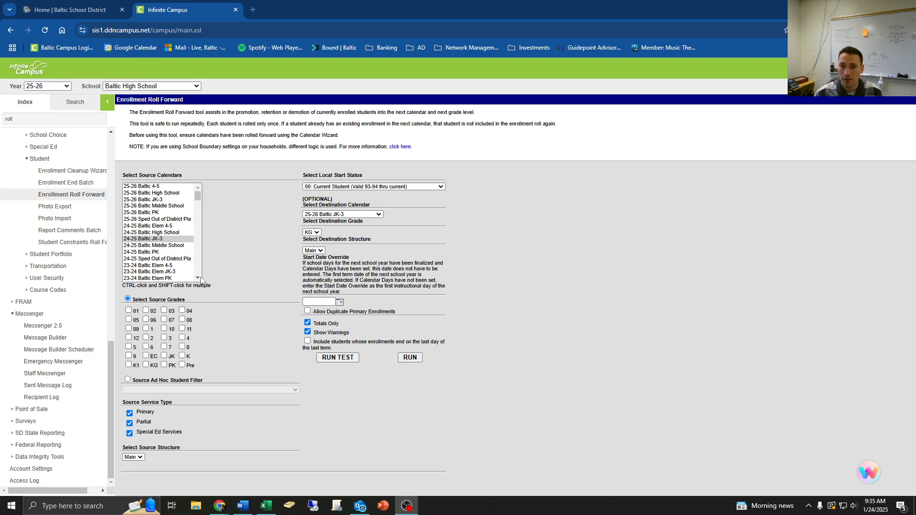
Search for a student by last name in the 25-26 Baltic High School calendar and view the student's schedule.
left_click(70, 108)
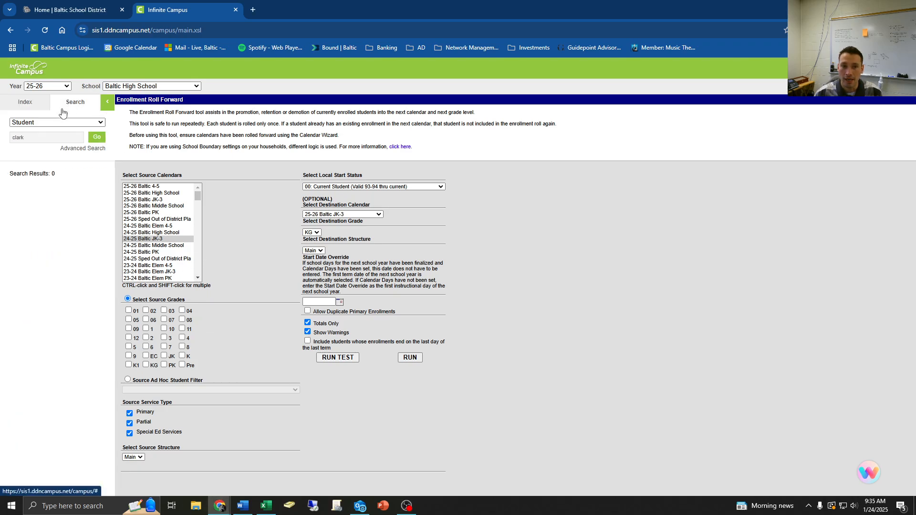
left_click(96, 137)
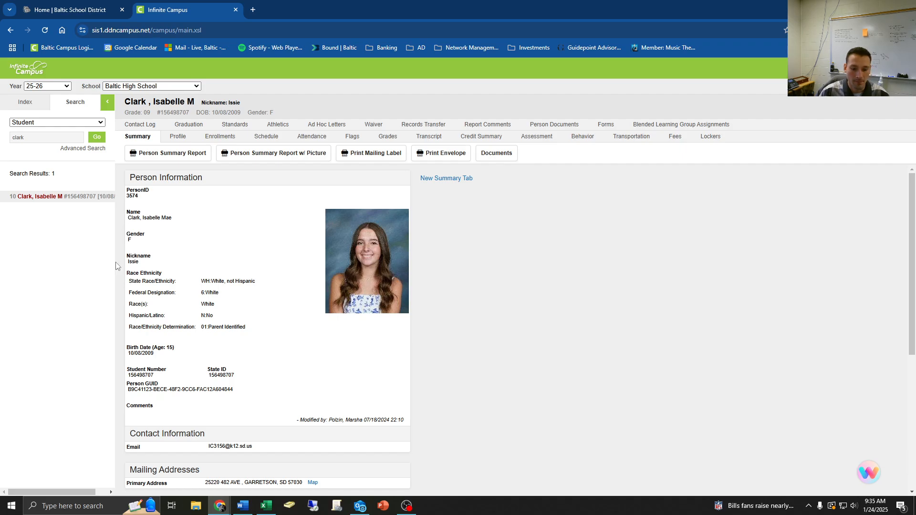
left_click(265, 137)
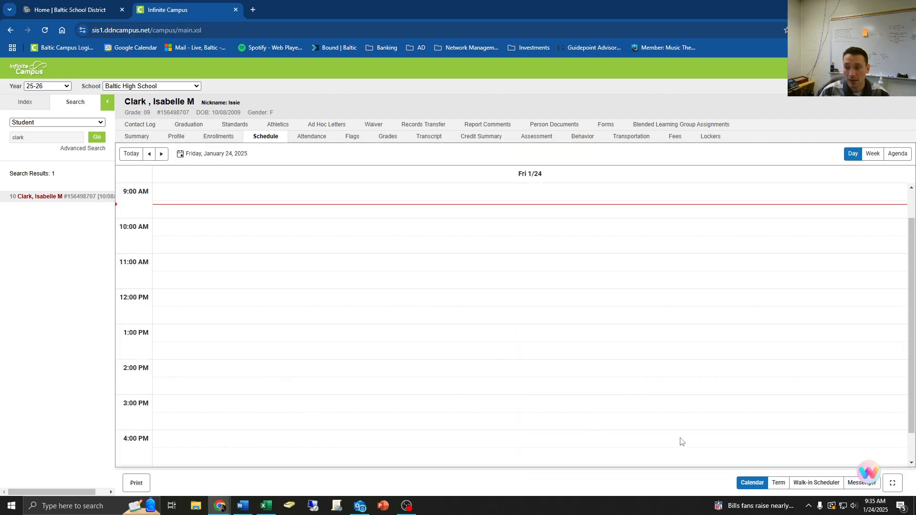
left_click(808, 505)
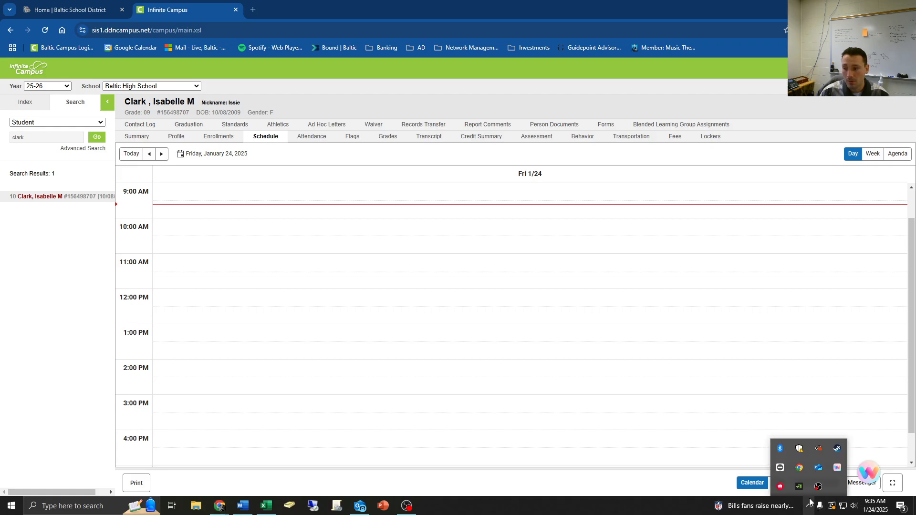
Exit the background app whose floating icon covers the schedule view options.
right_click(836, 469)
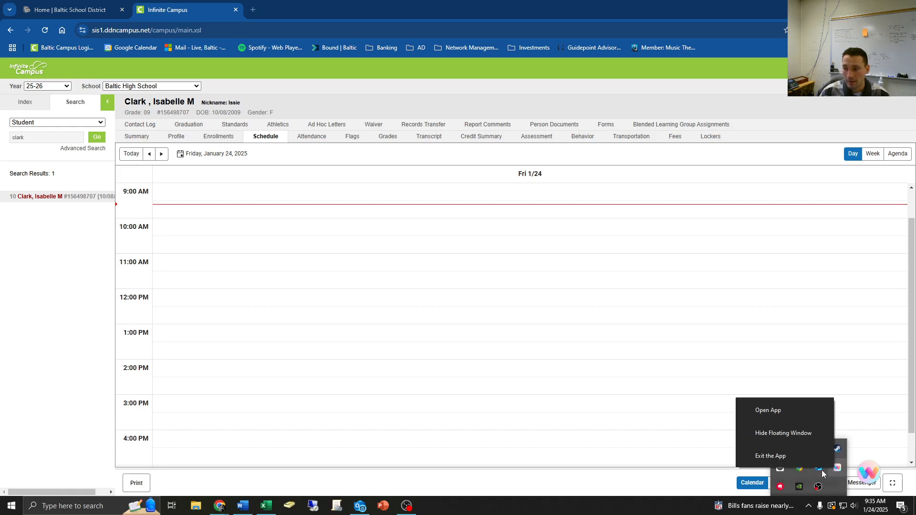
left_click(794, 456)
left_click(649, 482)
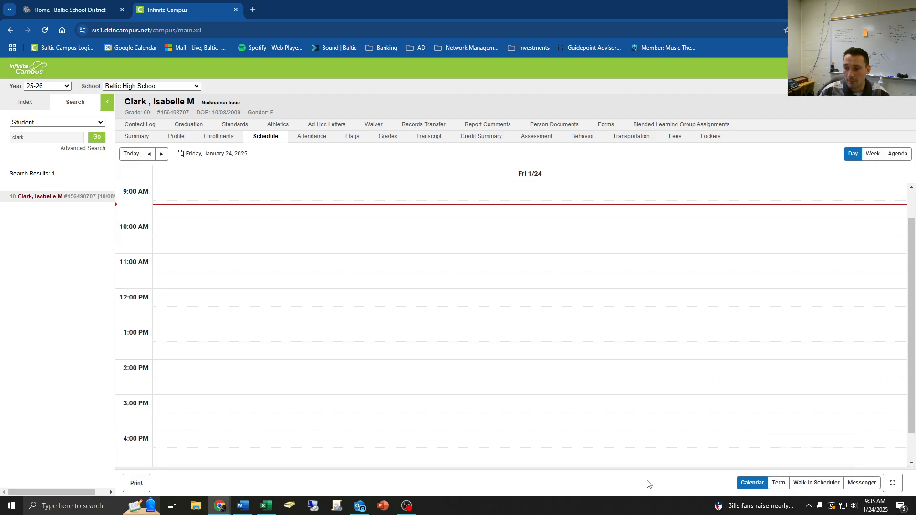
View the courses available to add as requests in the student's Walk-in Scheduler, and return to the tool index.
left_click(805, 482)
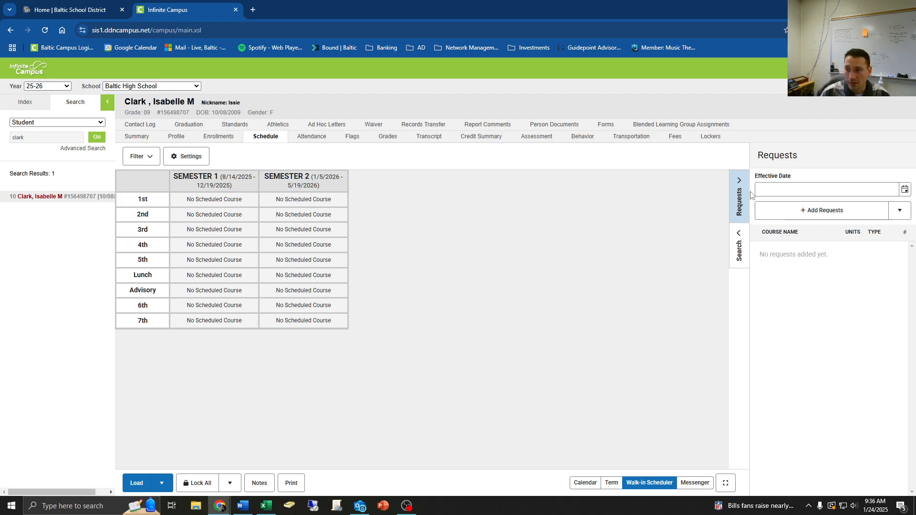
left_click(799, 217)
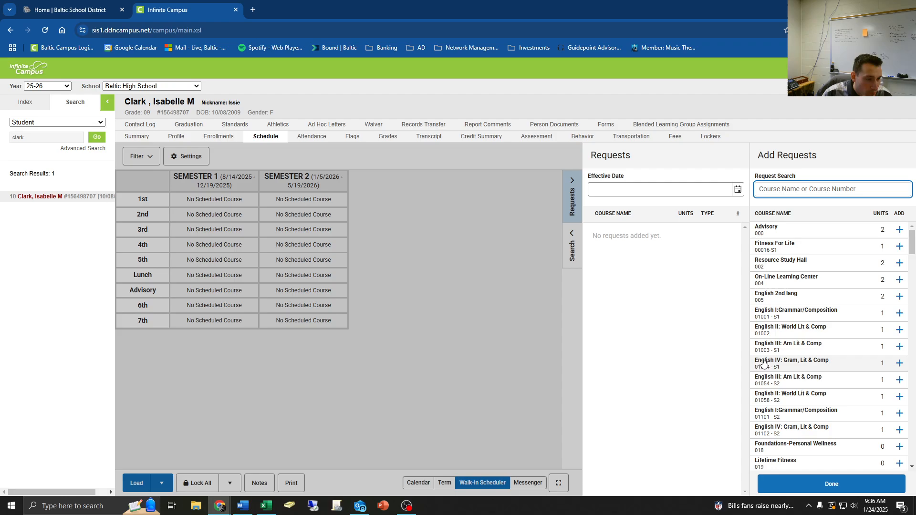
left_click(574, 195)
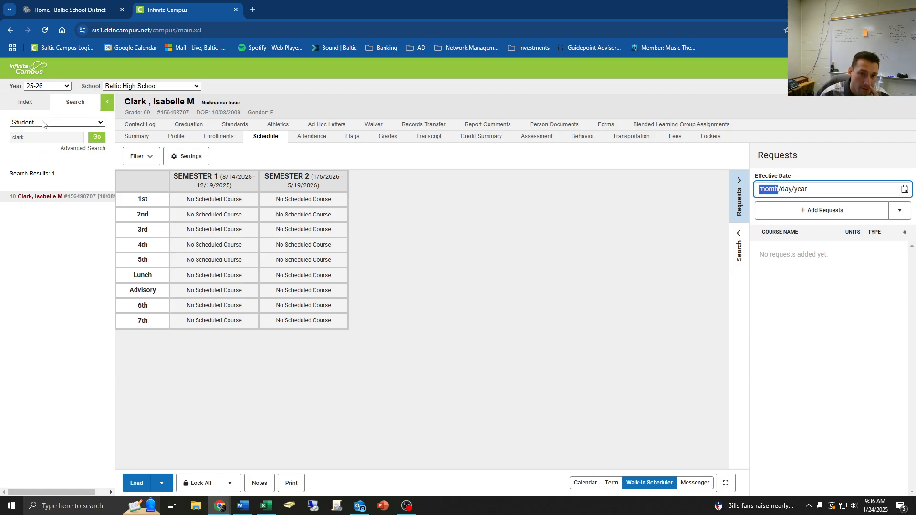
left_click(24, 101)
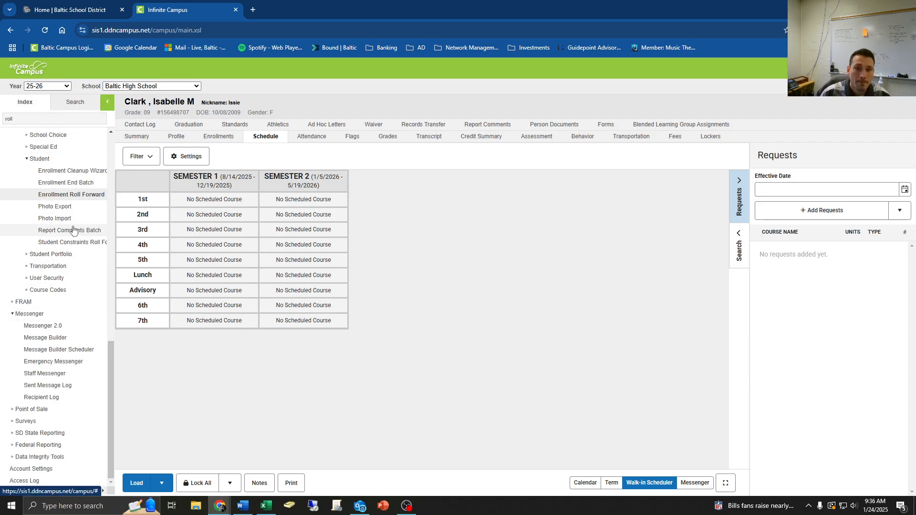